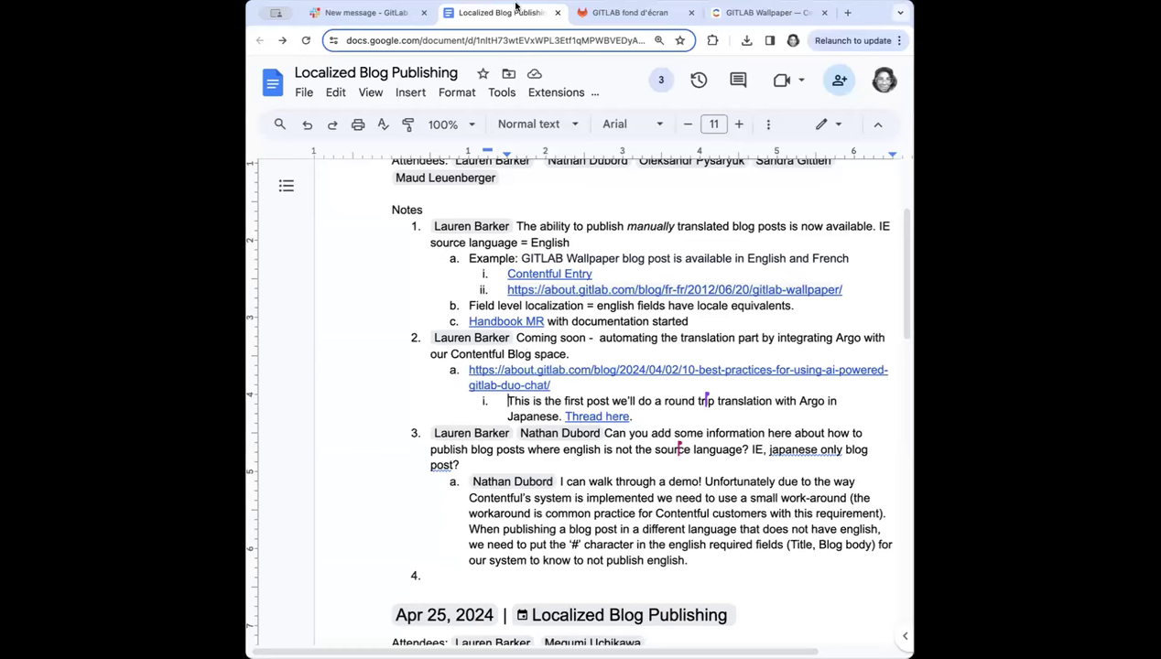
Open the French gitlab-wallpaper blog post linked in the meeting notes and look through the page down to its footer.
mouse_move(586, 289)
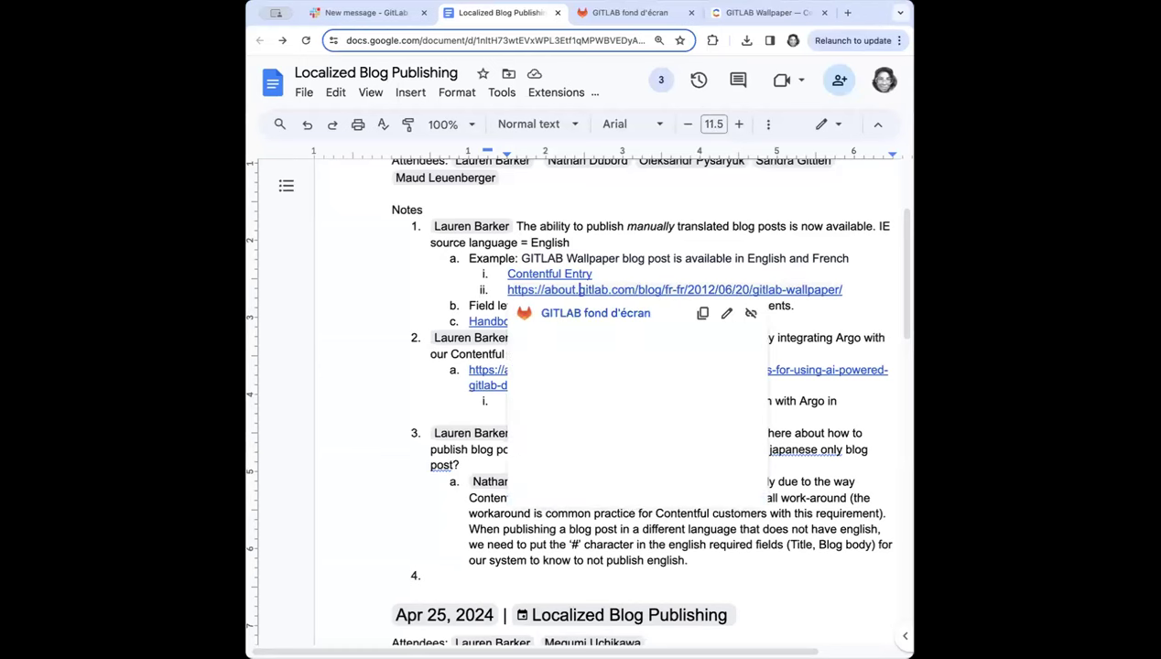
click(589, 328)
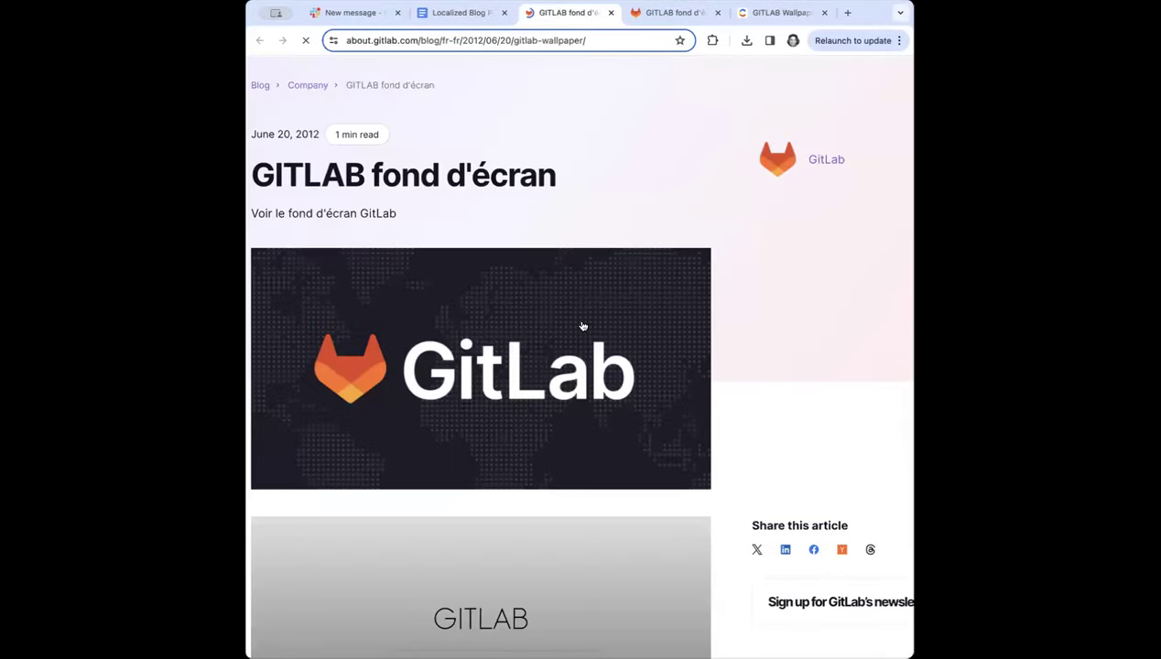
scroll(379, 473, down, 5)
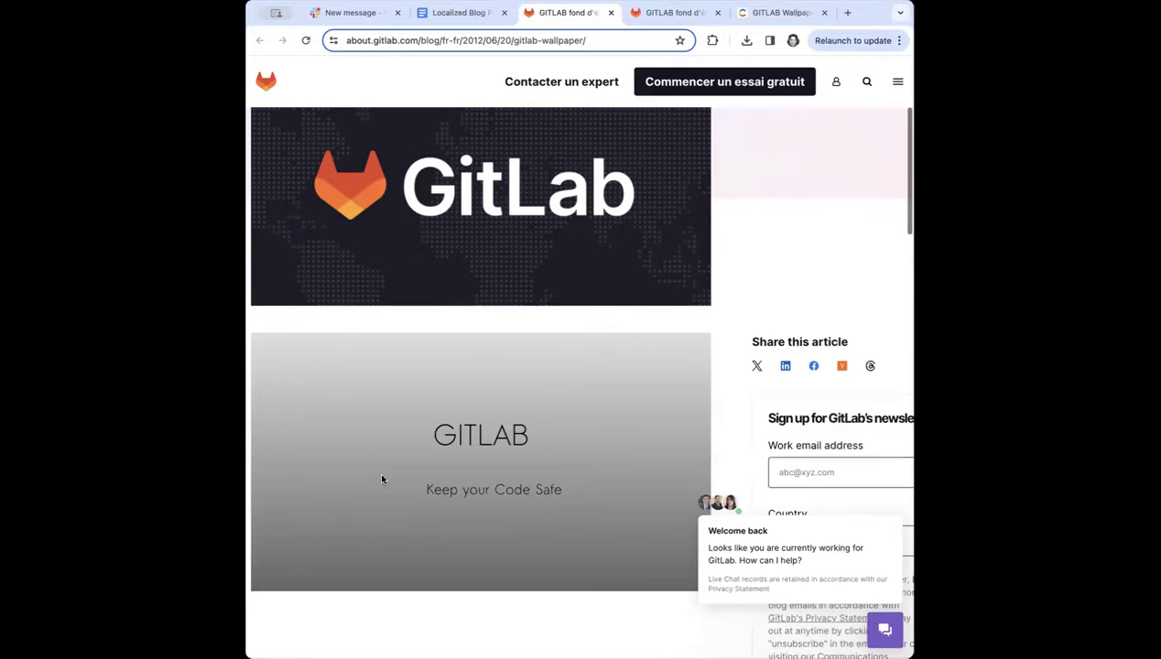
scroll(513, 315, up, 3)
scroll(362, 109, down, 8)
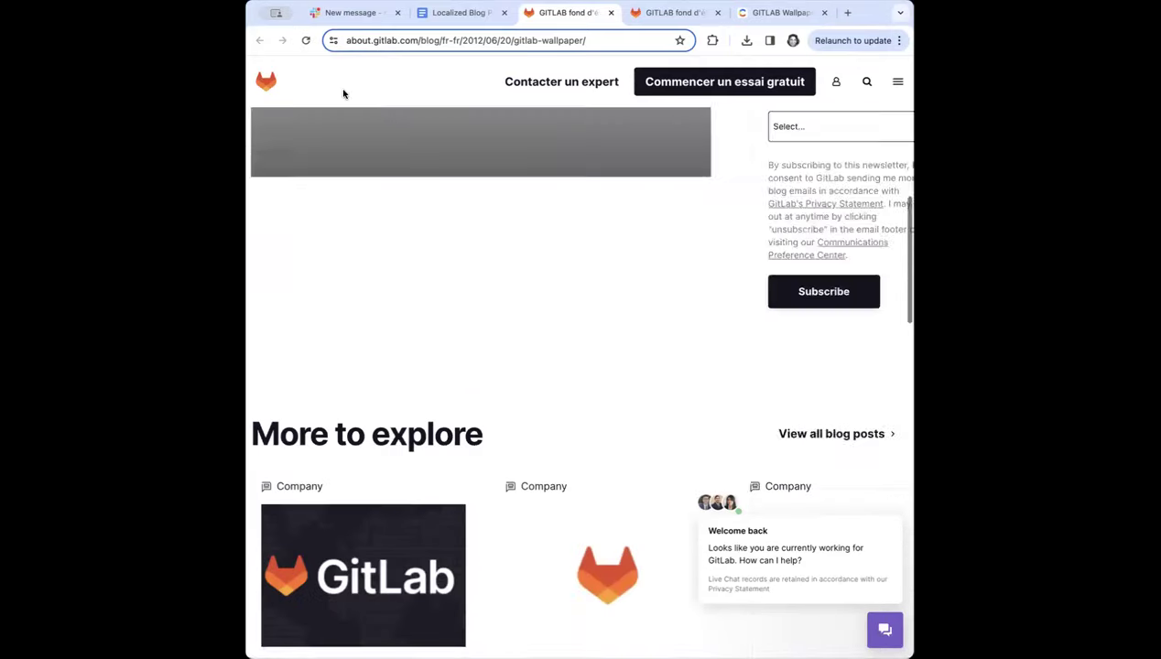
scroll(395, 253, down, 5)
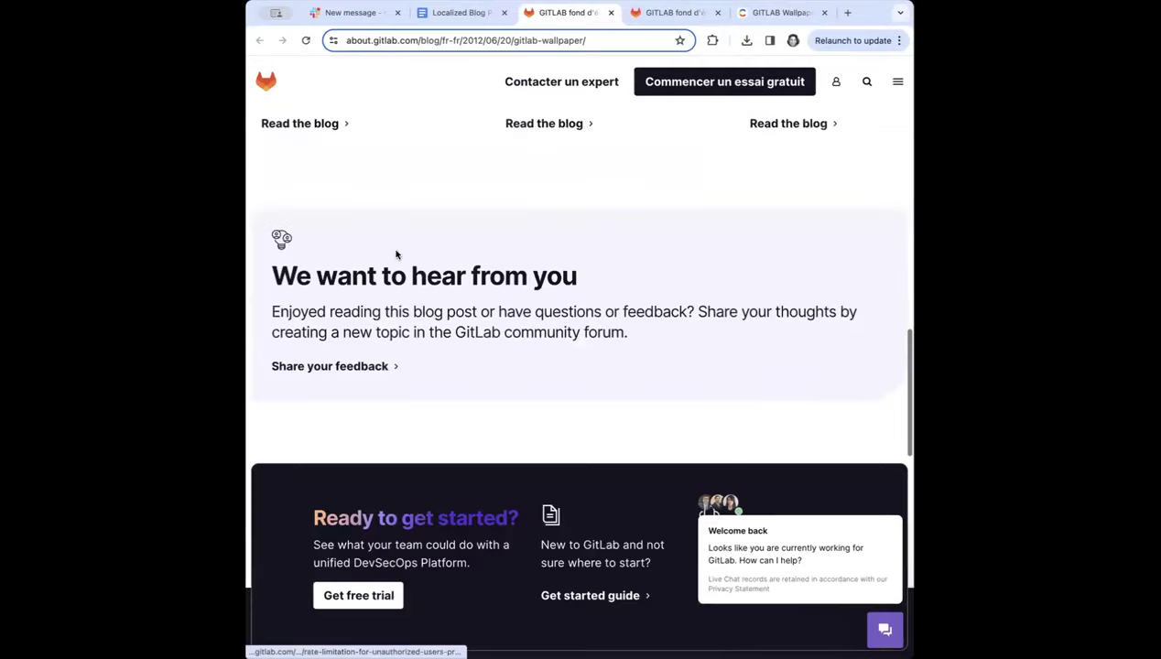
scroll(397, 254, down, 7)
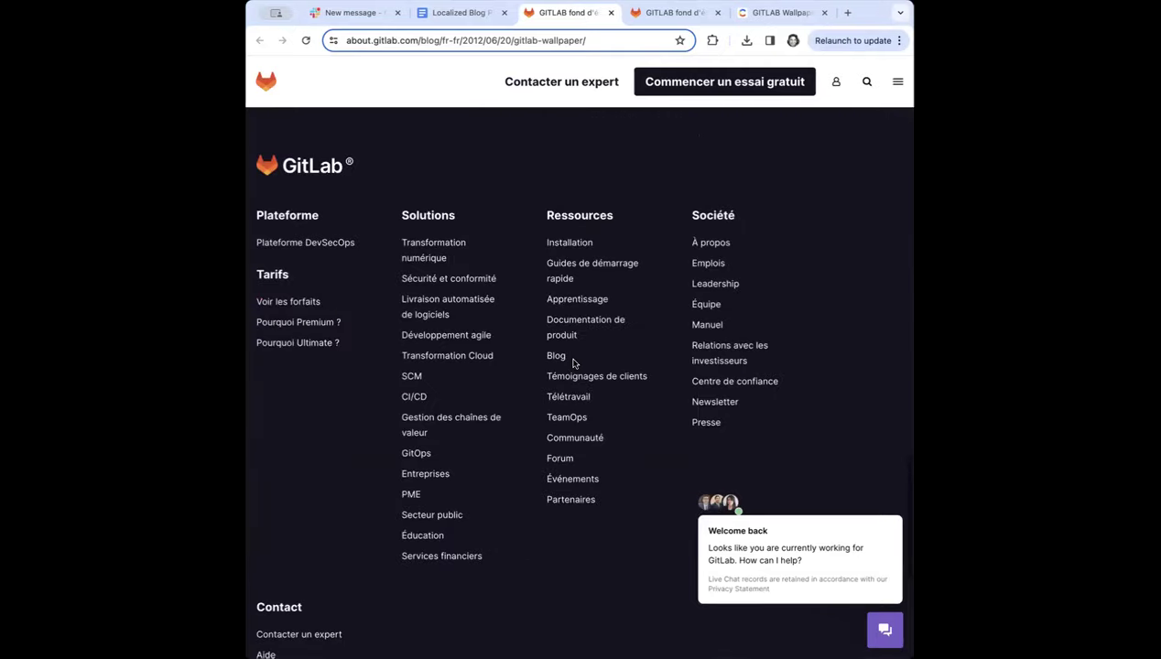
scroll(477, 296, up, 10)
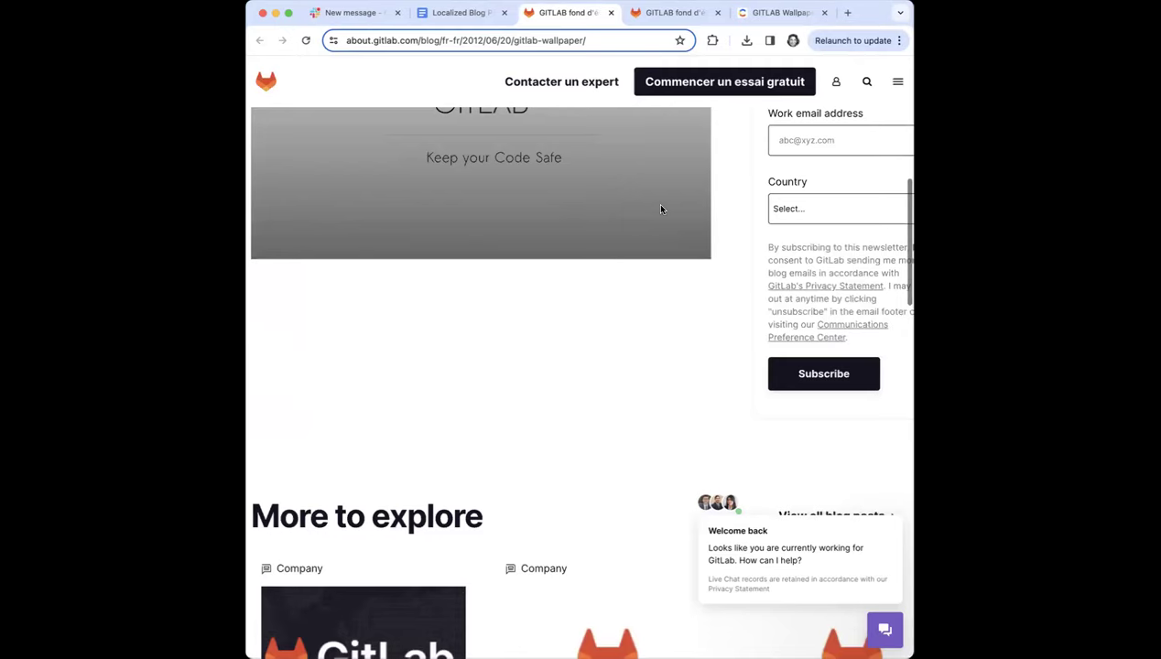
scroll(661, 209, up, 5)
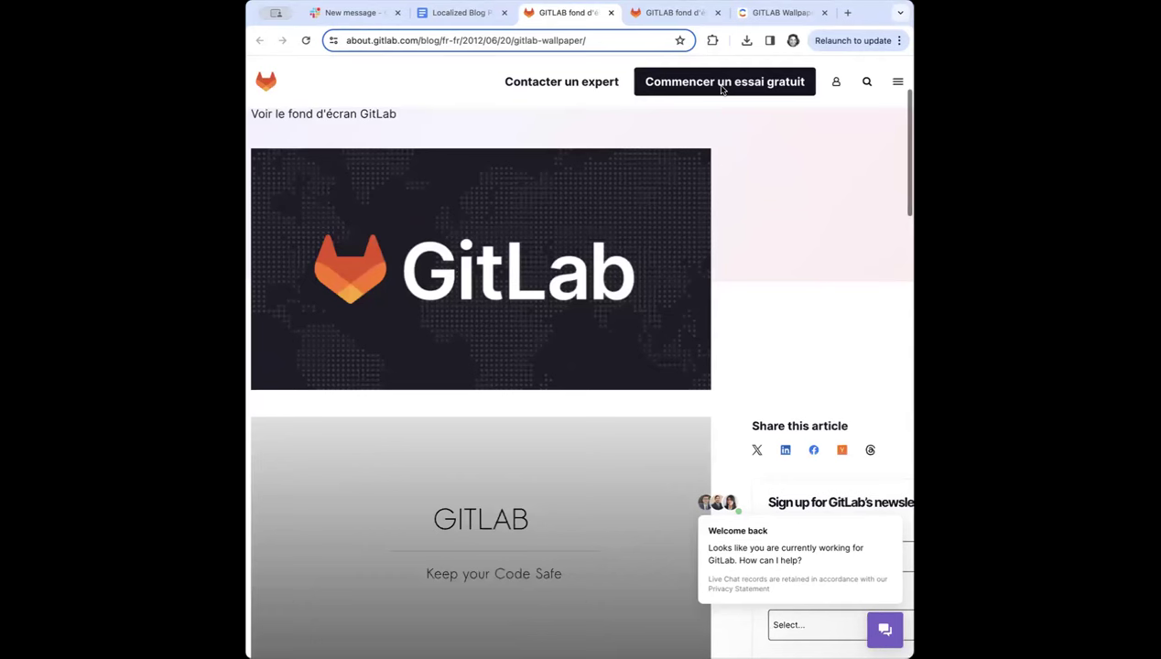
scroll(723, 87, up, 2)
Switch to the GITLAB Wallpaper entry in Contentful and examine its English and French title and description fields.
click(778, 13)
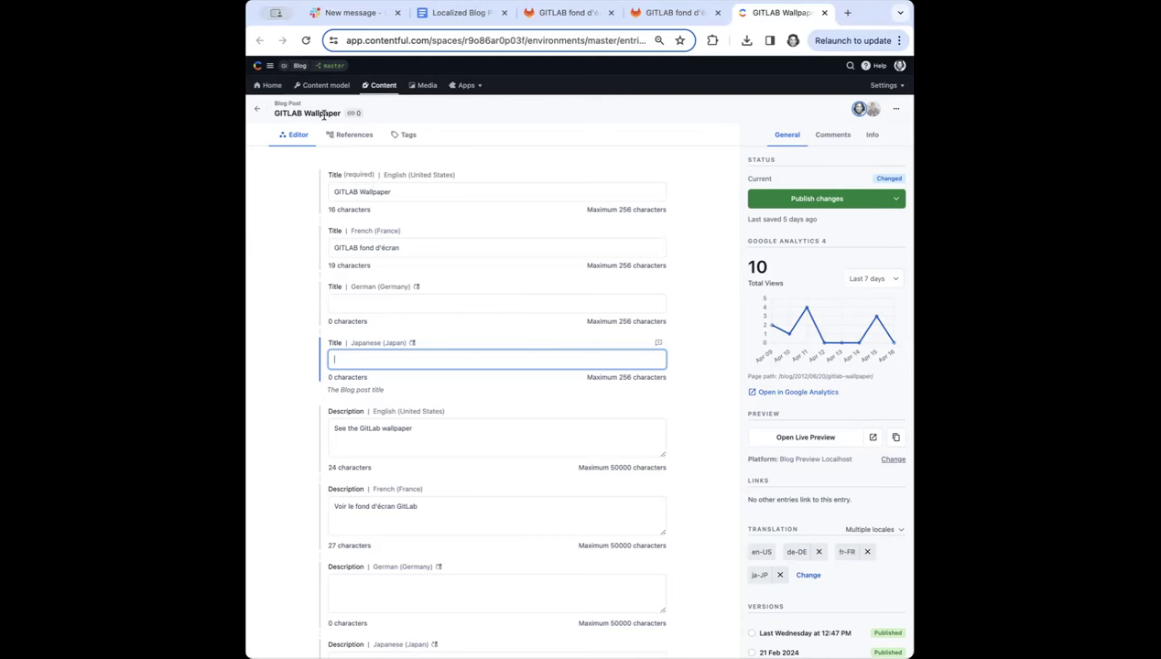
double_click(339, 172)
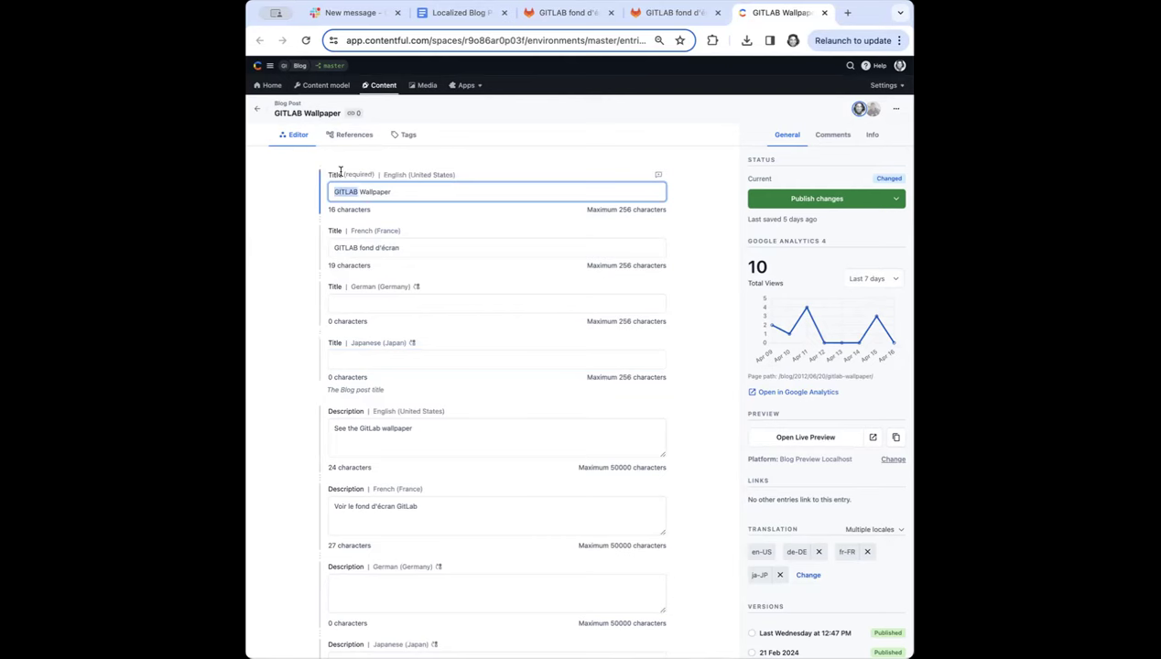
triple_click(346, 246)
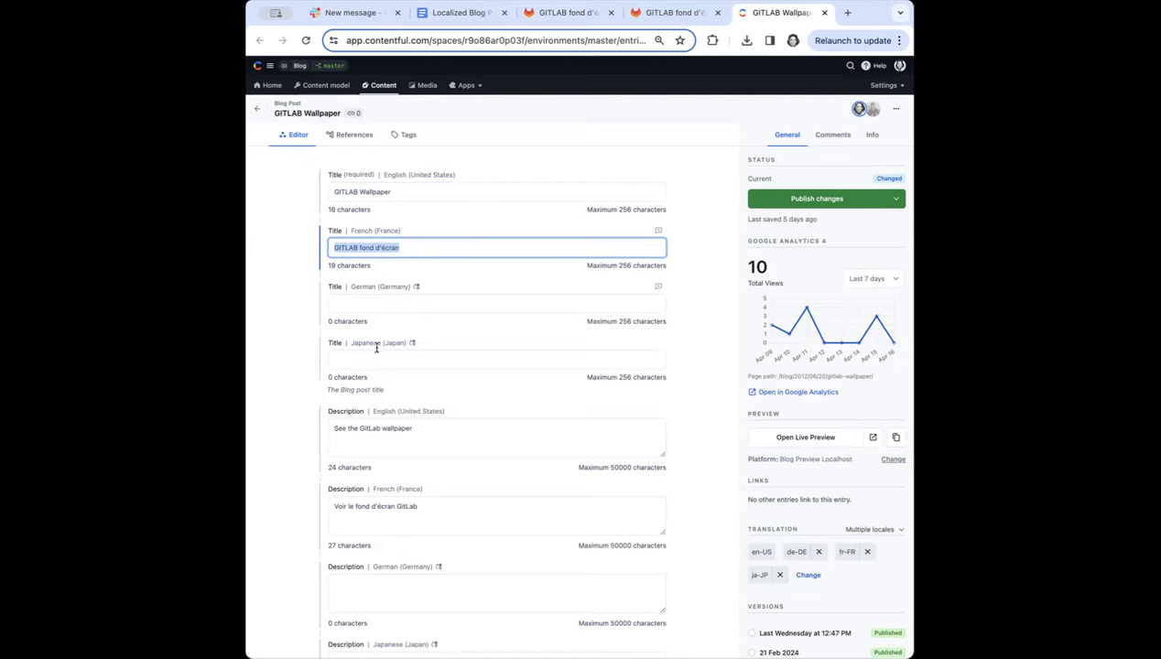
scroll(382, 344, down, 1)
scroll(382, 339, down, 3)
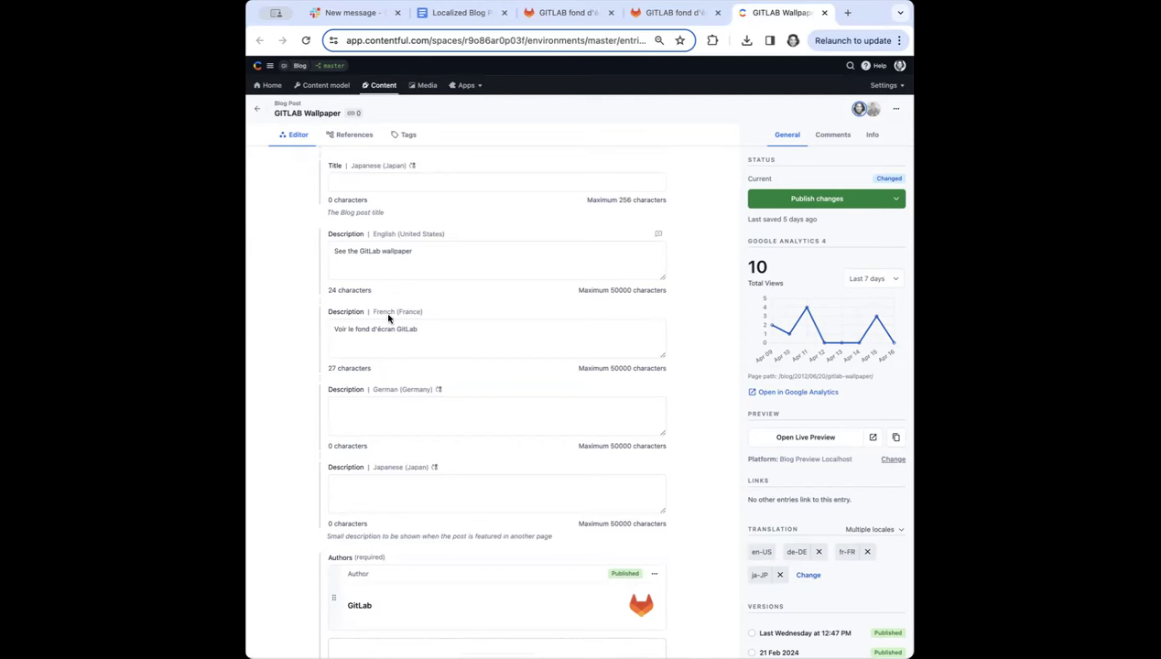
scroll(403, 492, down, 3)
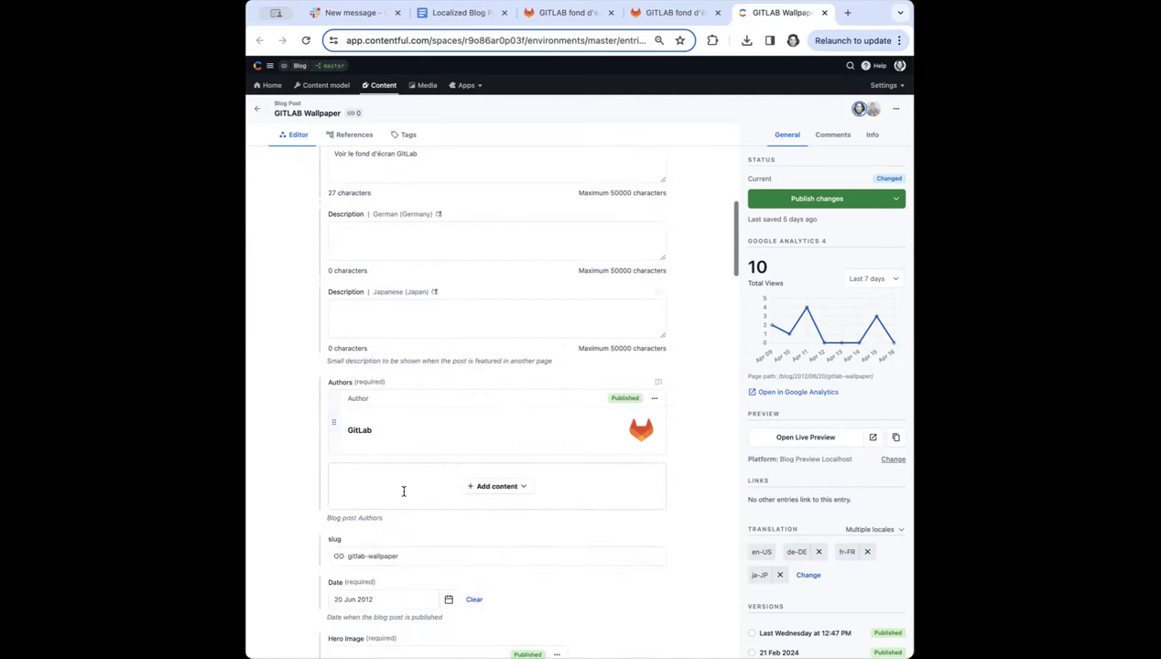
Examine the entry's Authors field and highlight the whole gitlab-wallpaper slug.
scroll(403, 492, down, 2)
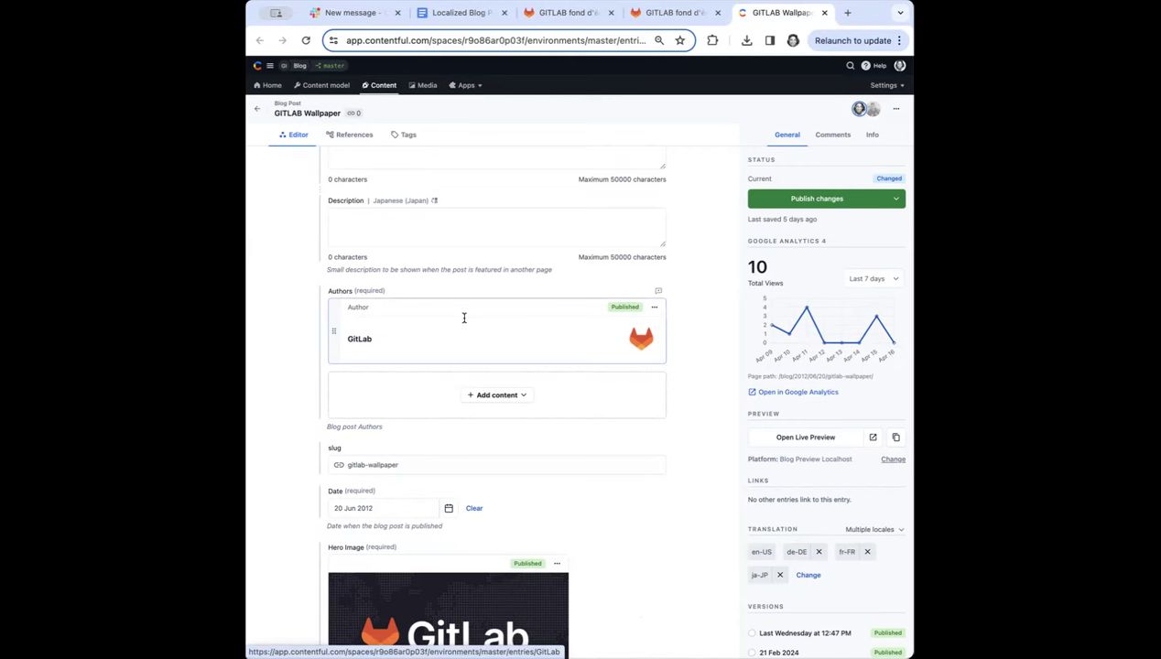
scroll(369, 289, down, 2)
scroll(369, 290, down, 2)
double_click(358, 286)
click(358, 285)
triple_click(355, 285)
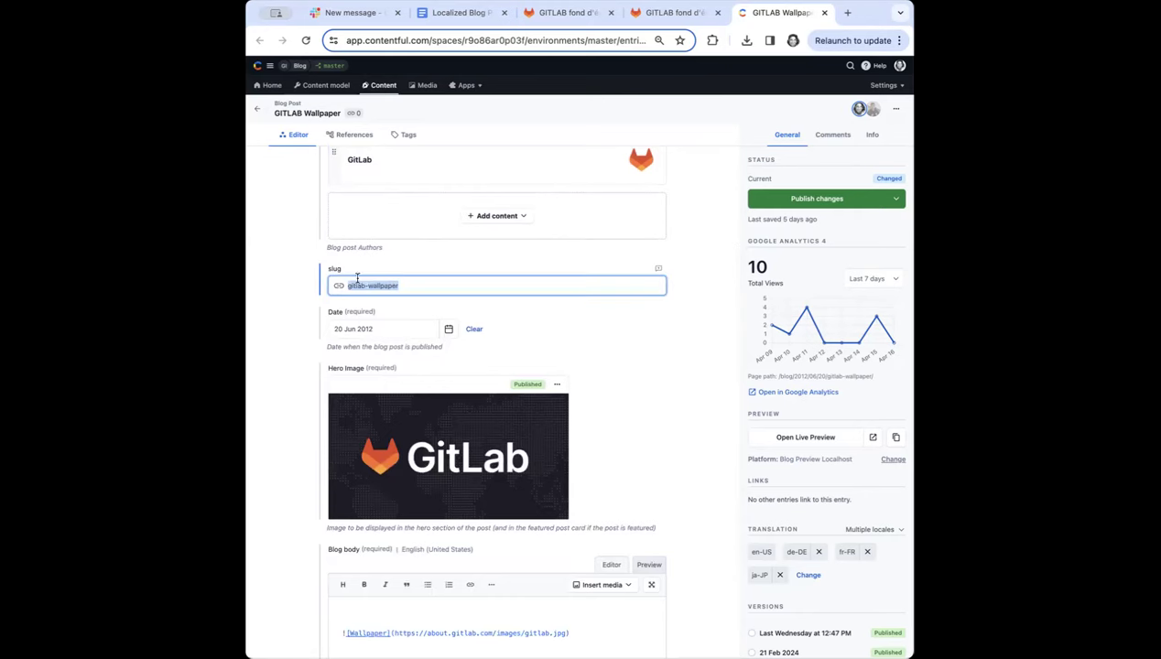
Examine the entry's hero image and its separate blog body fields for each locale.
scroll(357, 277, down, 3)
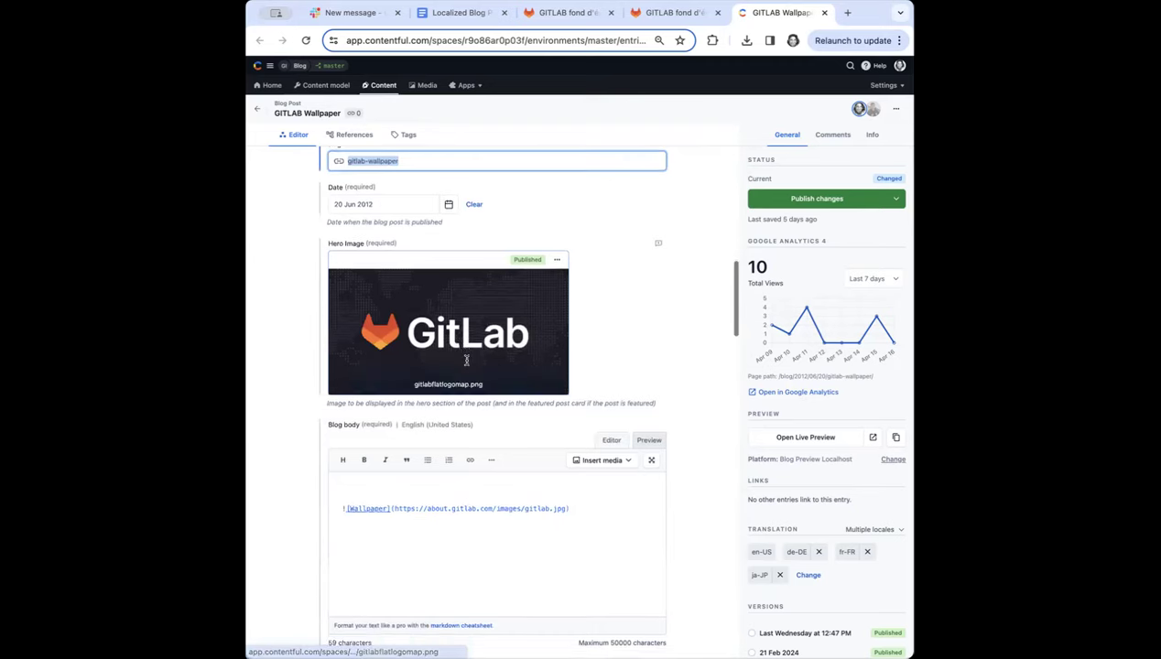
scroll(466, 360, down, 3)
scroll(393, 342, up, 2)
scroll(421, 376, down, 1)
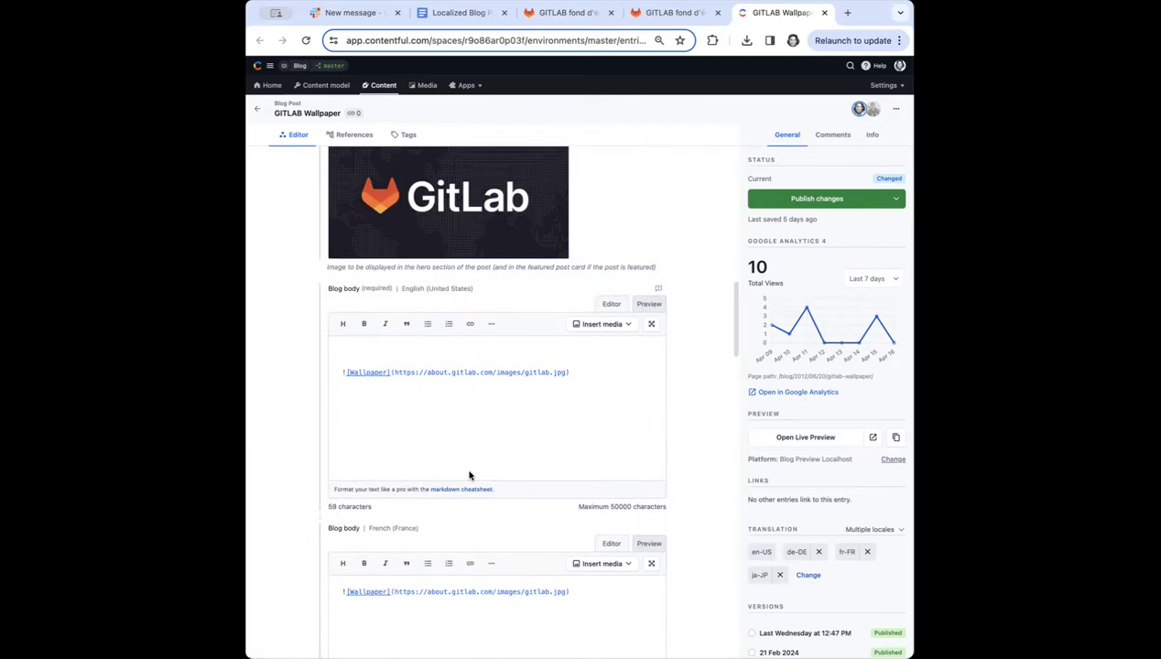
scroll(468, 476, down, 5)
scroll(451, 498, down, 7)
Return to the start of the entry and compare the title and description fields across the locales.
scroll(510, 234, up, 15)
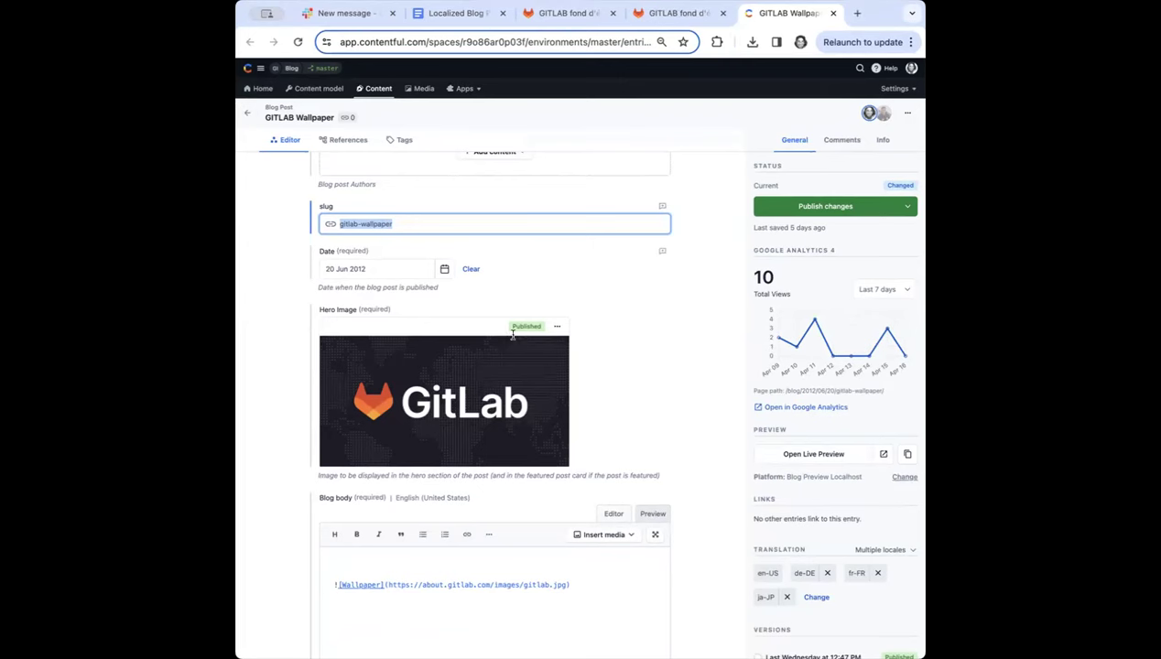
scroll(513, 339, up, 15)
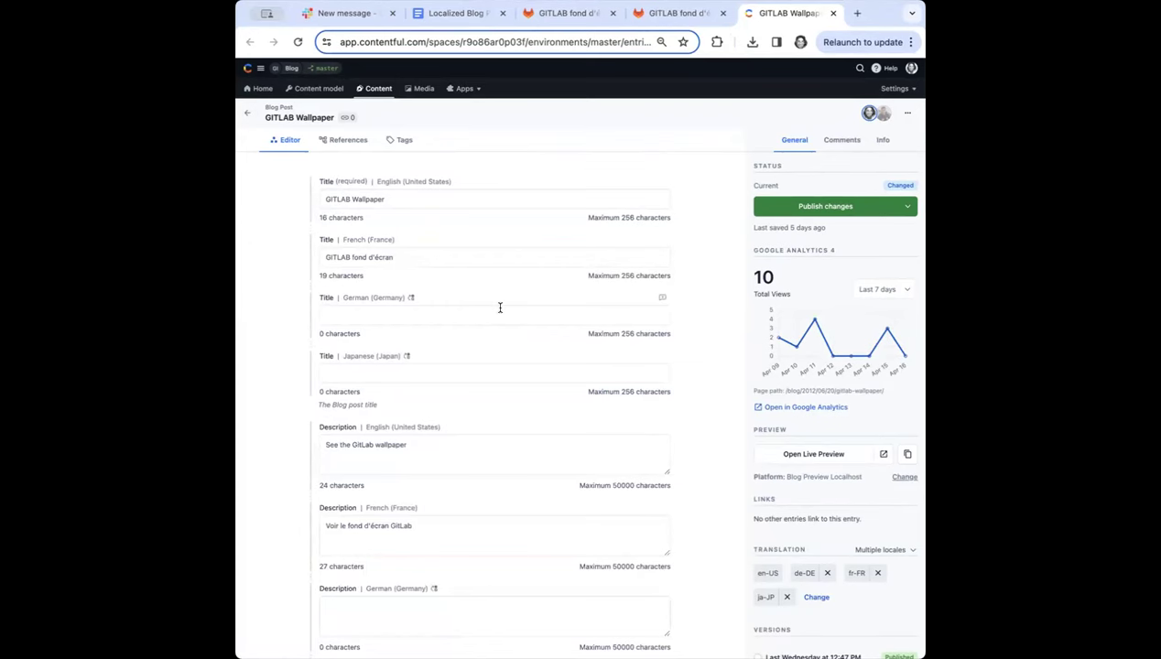
scroll(500, 307, down, 1)
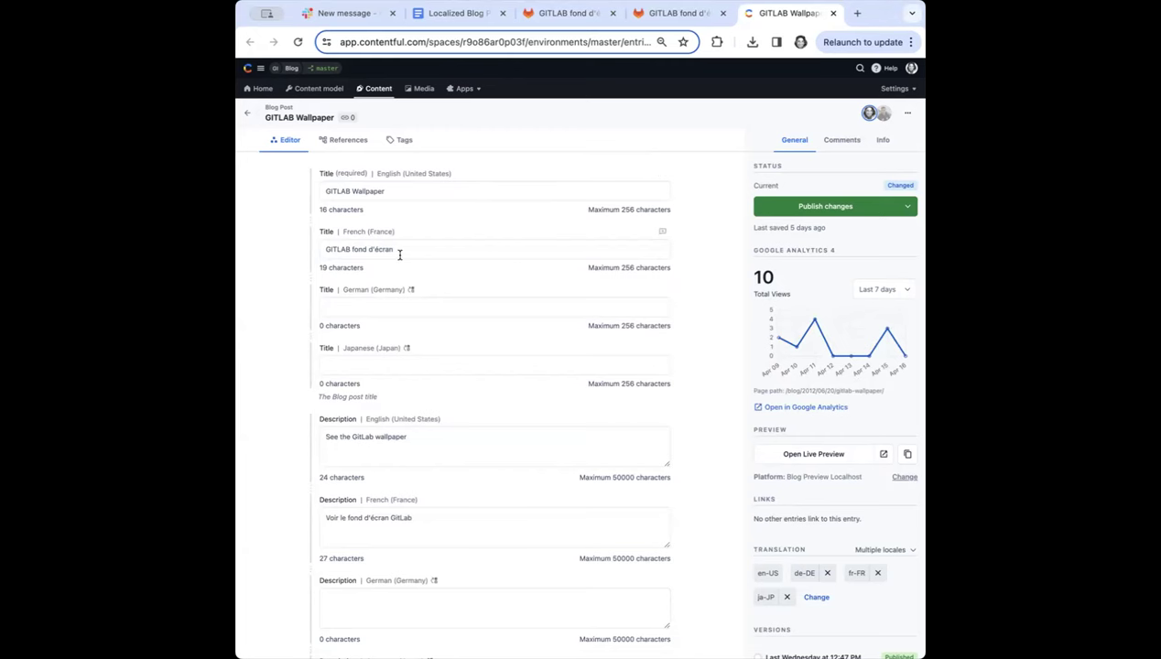
scroll(399, 260, down, 2)
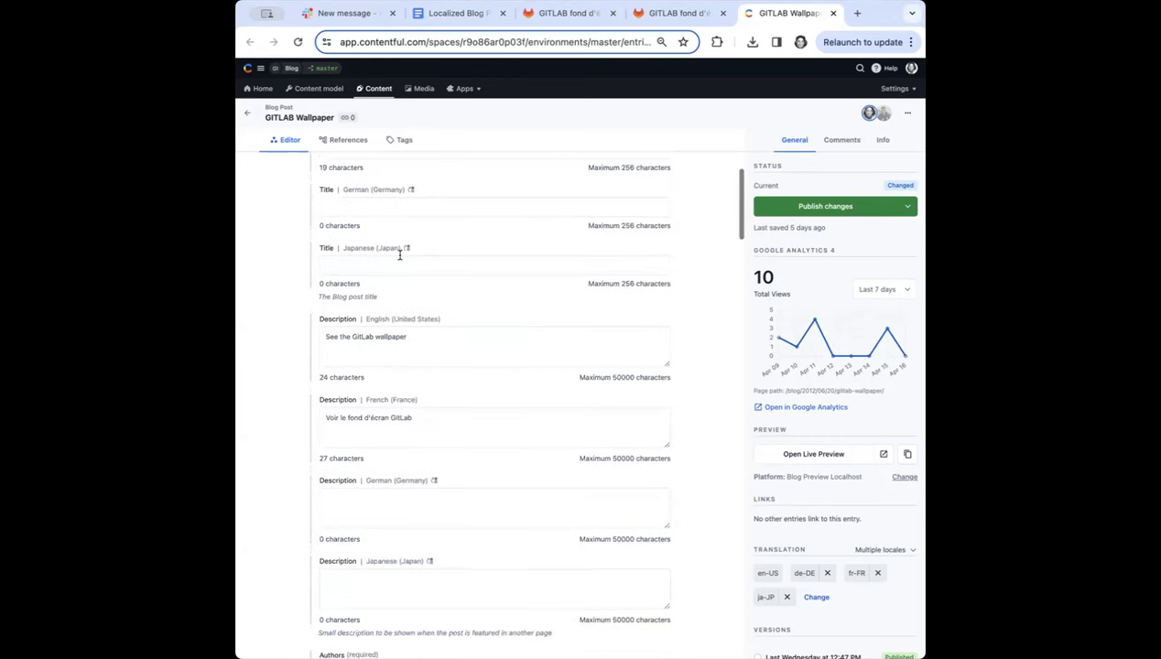
scroll(400, 260, down, 2)
scroll(399, 260, up, 1)
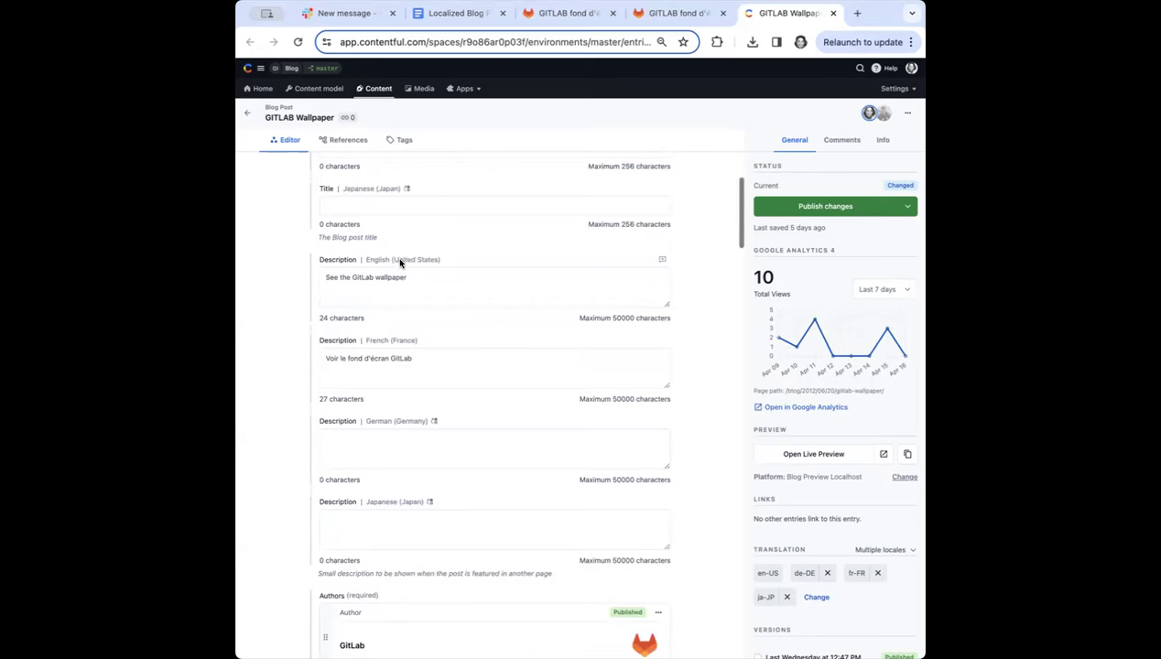
scroll(399, 260, up, 3)
scroll(355, 287, down, 3)
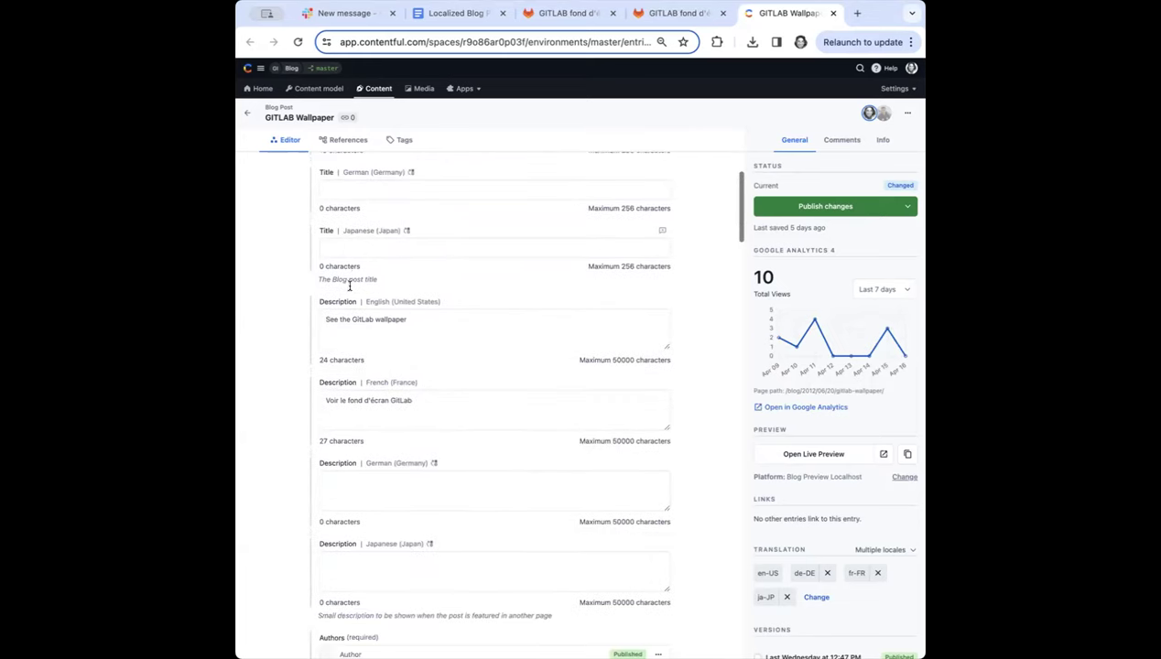
scroll(349, 287, down, 1)
Highlight the entire content of the French blog body field for comparison with the English one.
scroll(349, 289, down, 8)
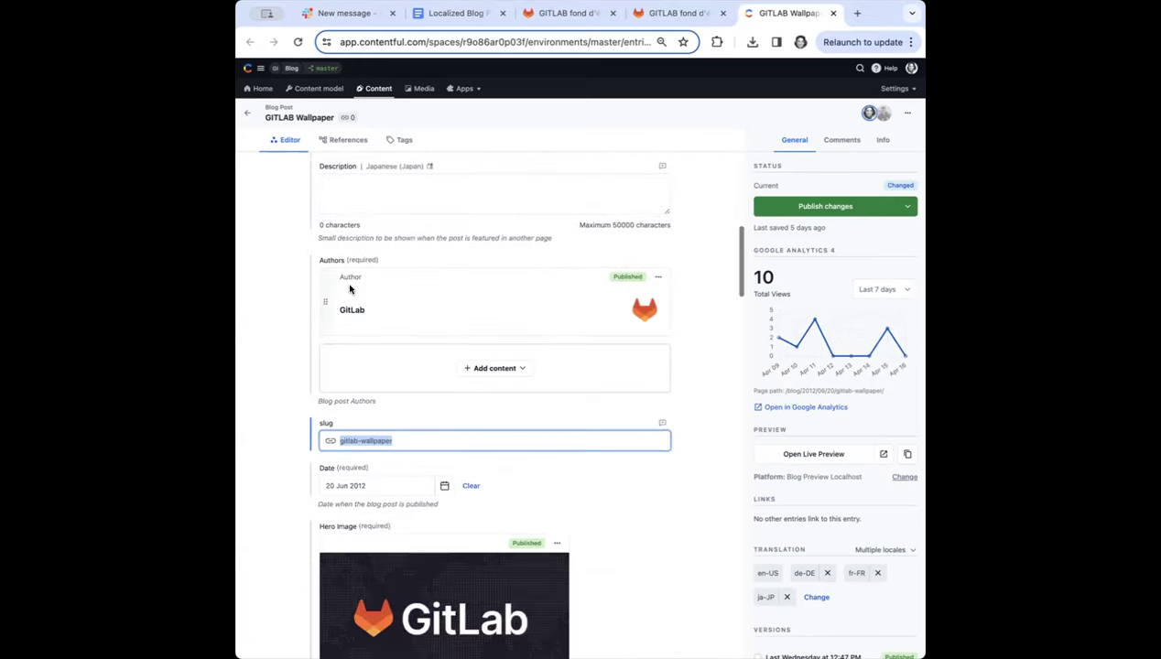
scroll(458, 398, down, 10)
click(326, 428)
key(super+a)
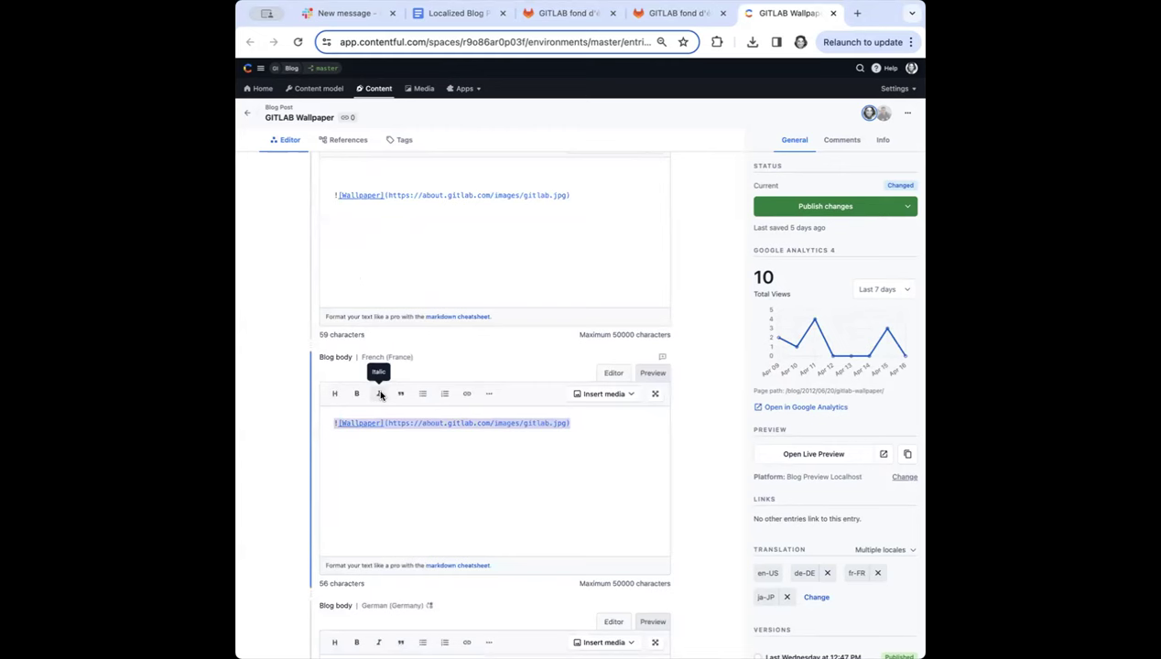
scroll(381, 395, down, 1)
scroll(381, 395, up, 1)
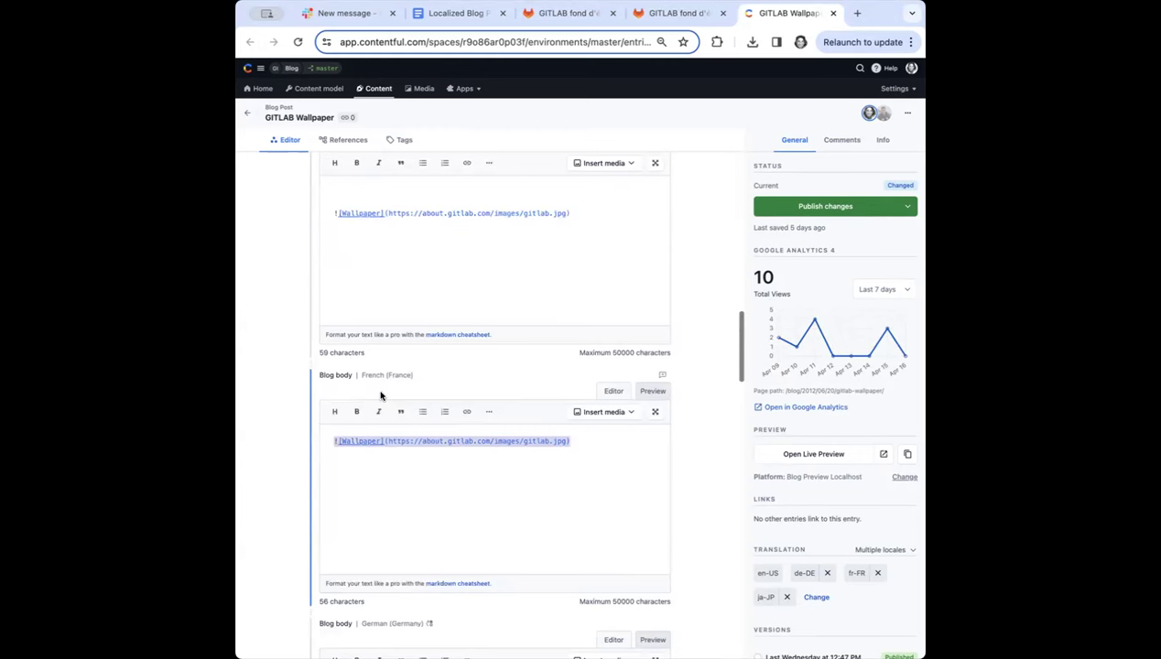
Highlight the entry's English title, go to the published French post and switch its page language to English.
scroll(381, 396, up, 5)
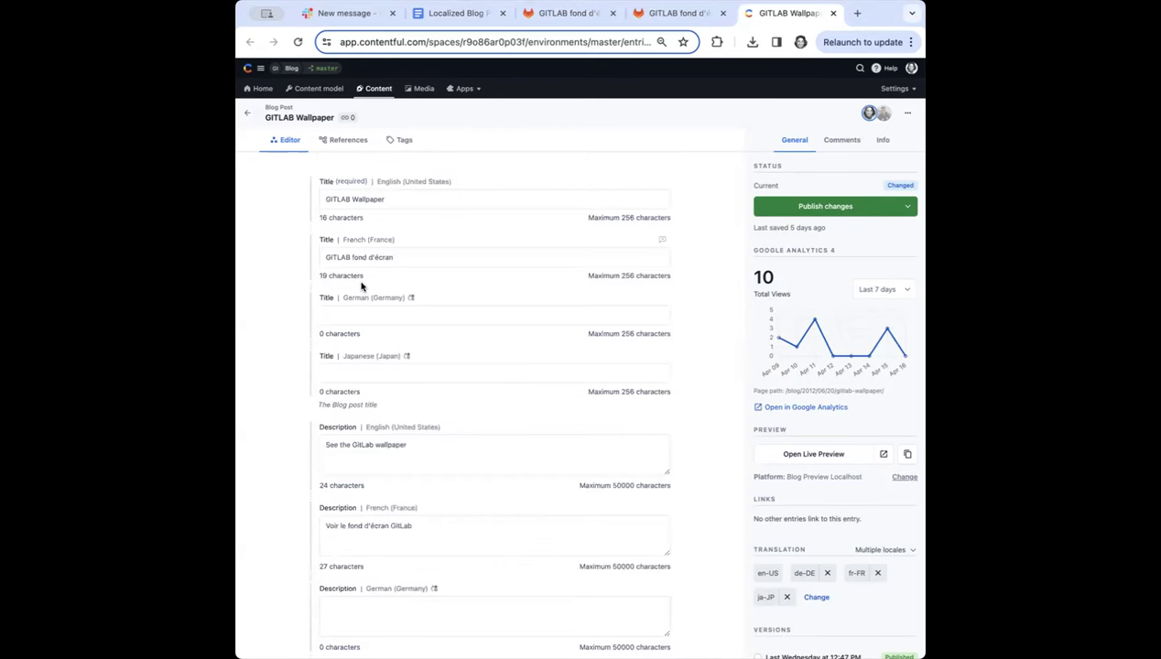
key(Tab)
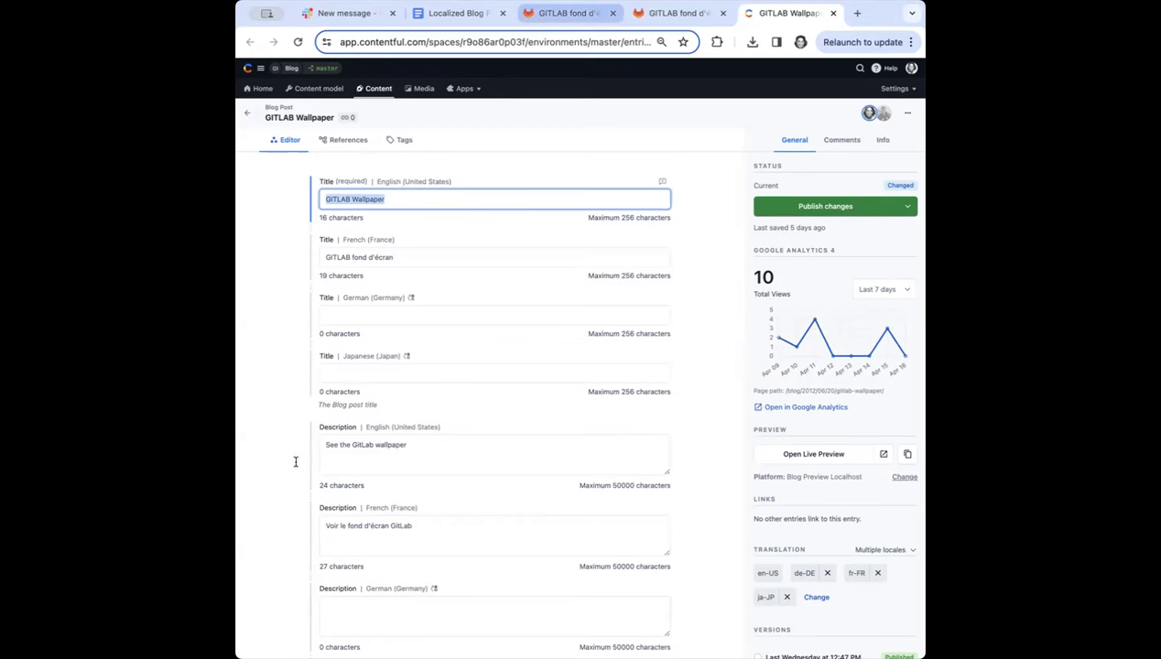
key(super+3)
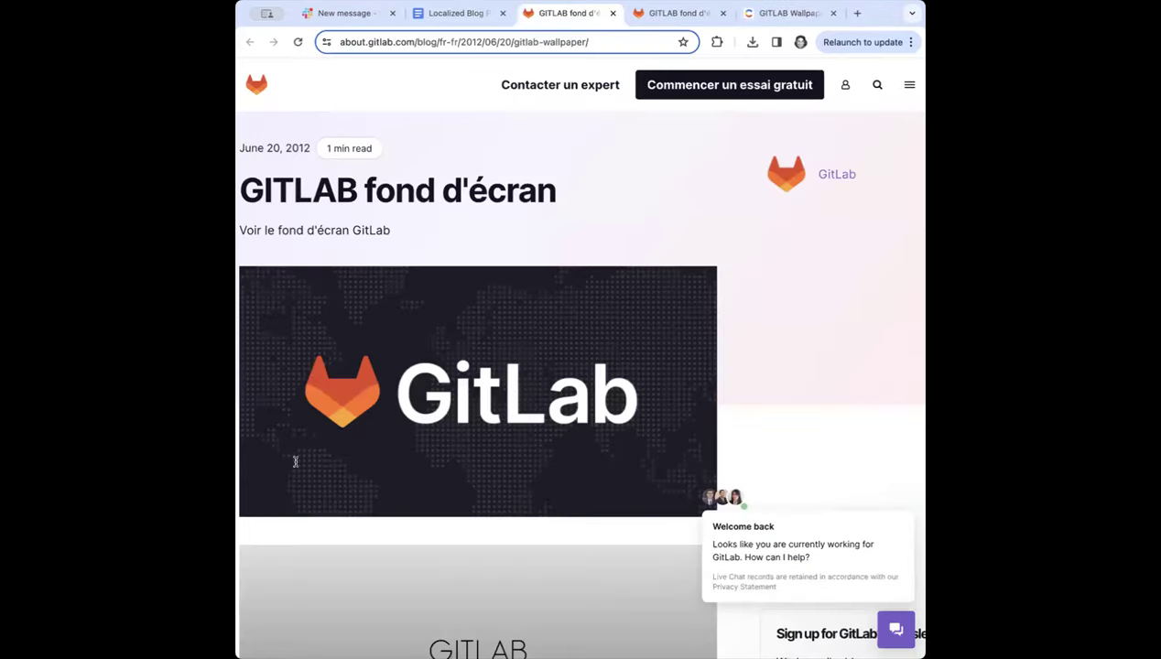
key(End)
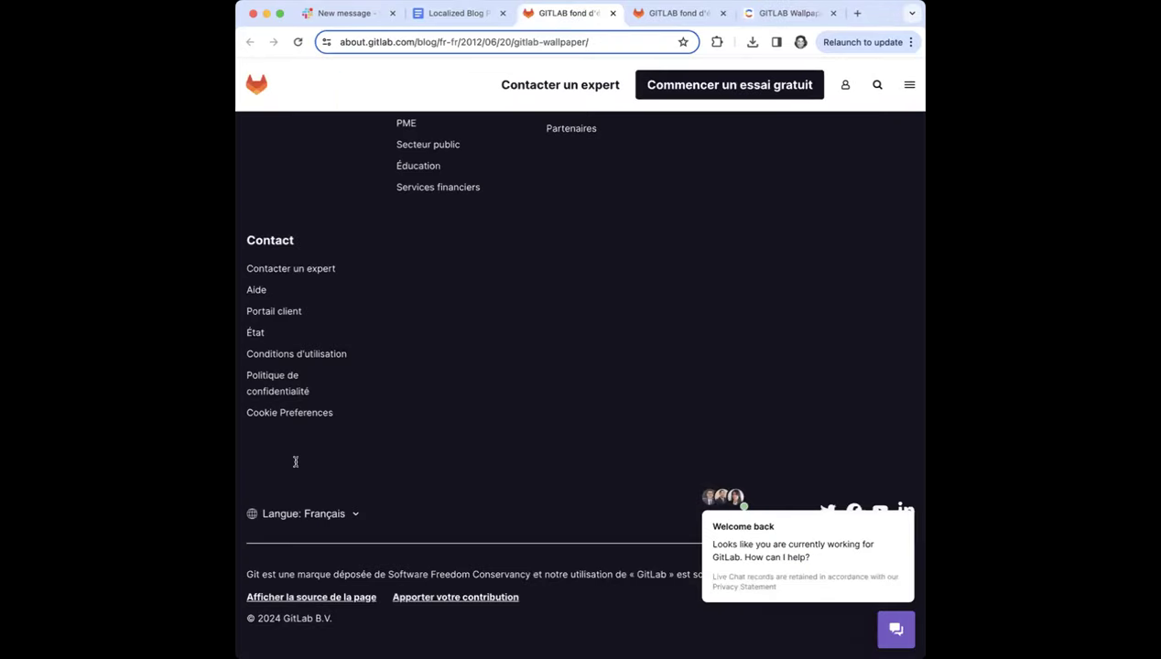
click(306, 514)
click(293, 455)
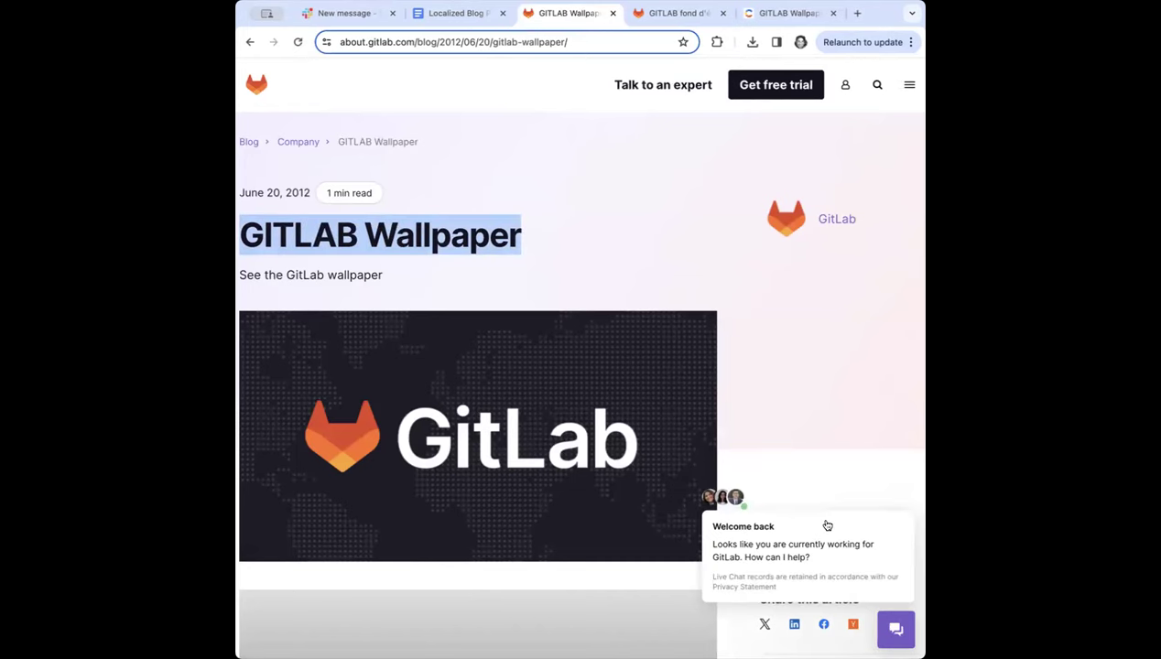
Return to the Contentful entry and remove the ja-JP and de-DE locales from its displayed translations.
key(super+9)
scroll(830, 533, down, 1)
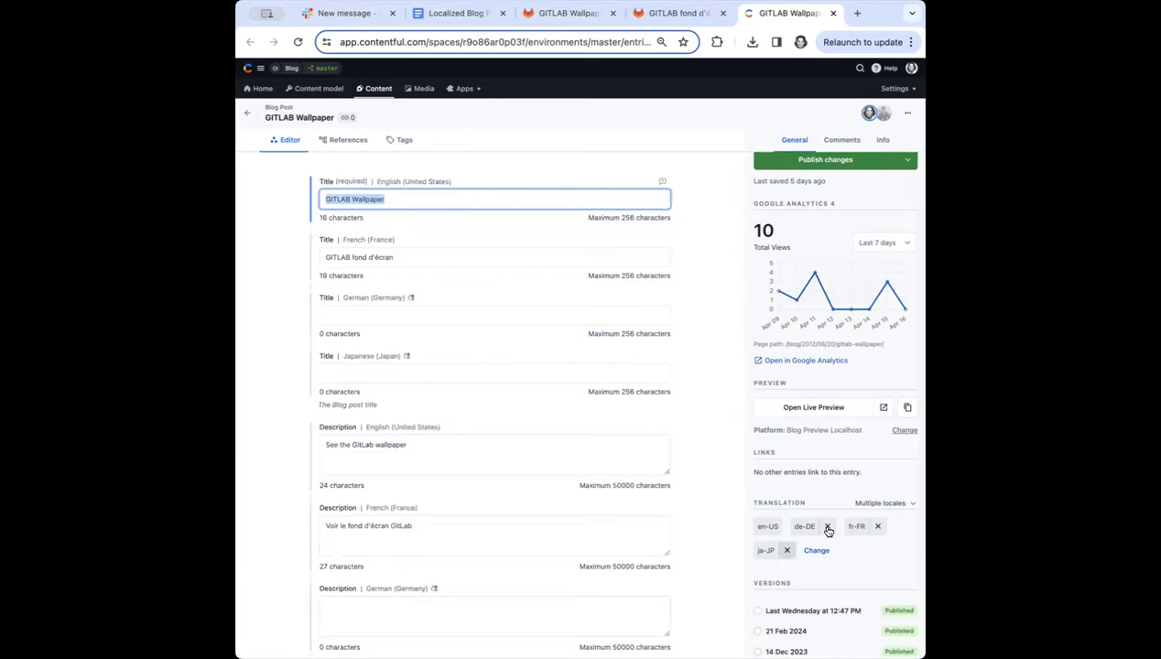
click(786, 551)
click(827, 526)
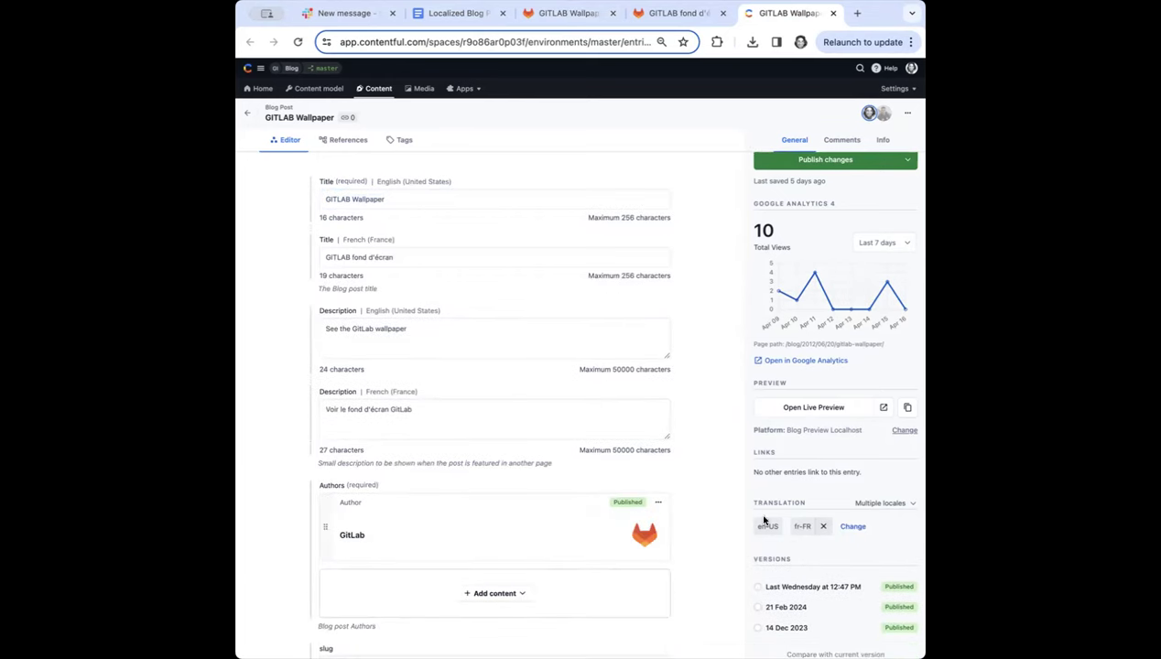
Replace the fr-FR locale with ja-JP in the entry's displayed translations and select the Japanese title field.
triple_click(399, 204)
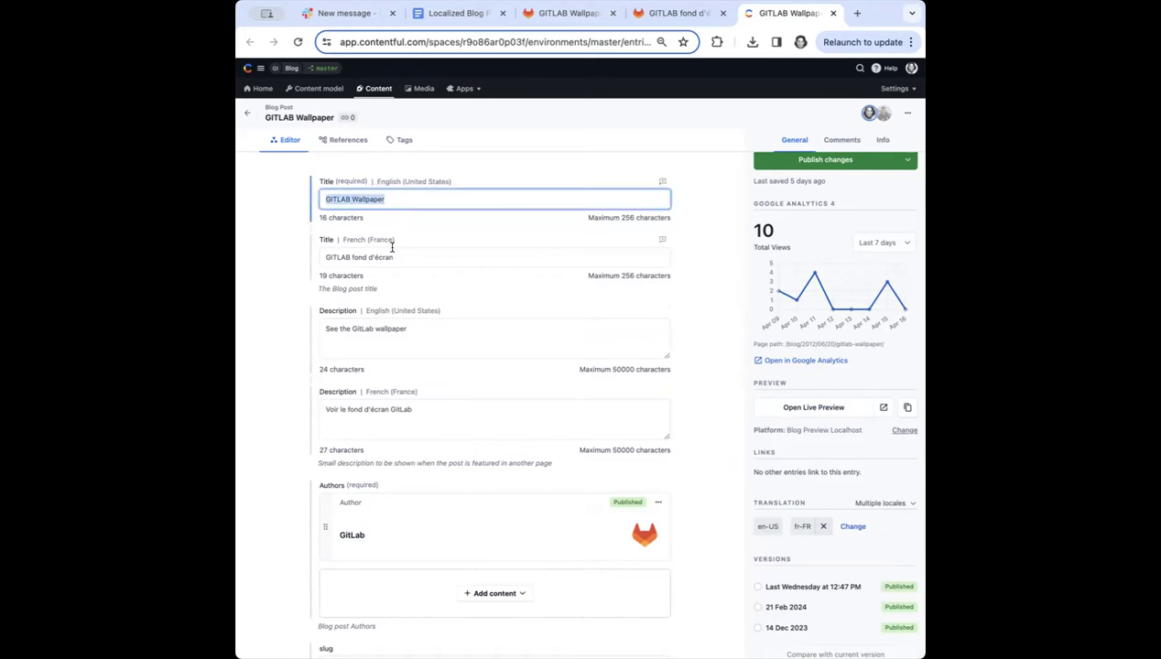
click(851, 533)
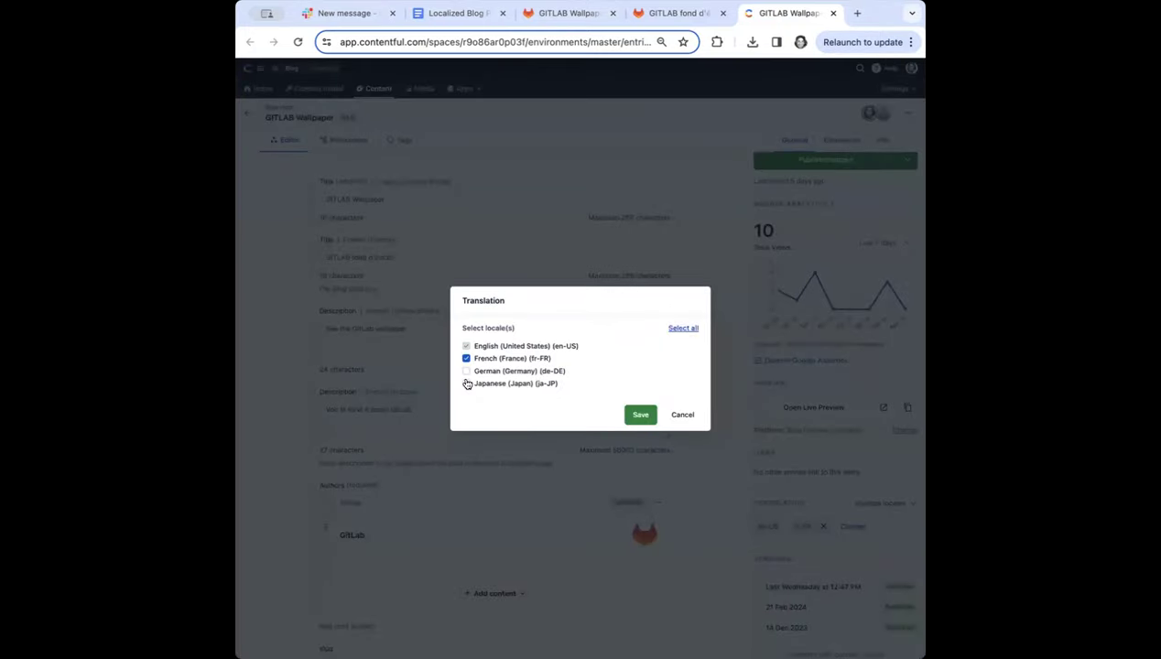
click(466, 384)
click(466, 358)
click(640, 417)
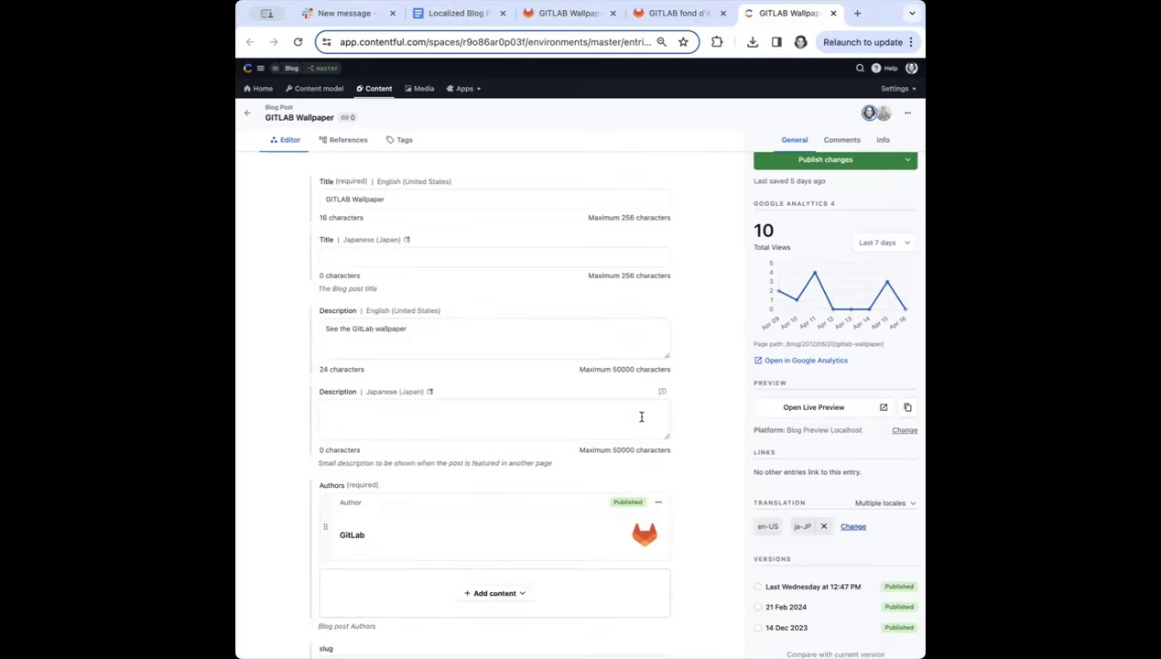
click(410, 257)
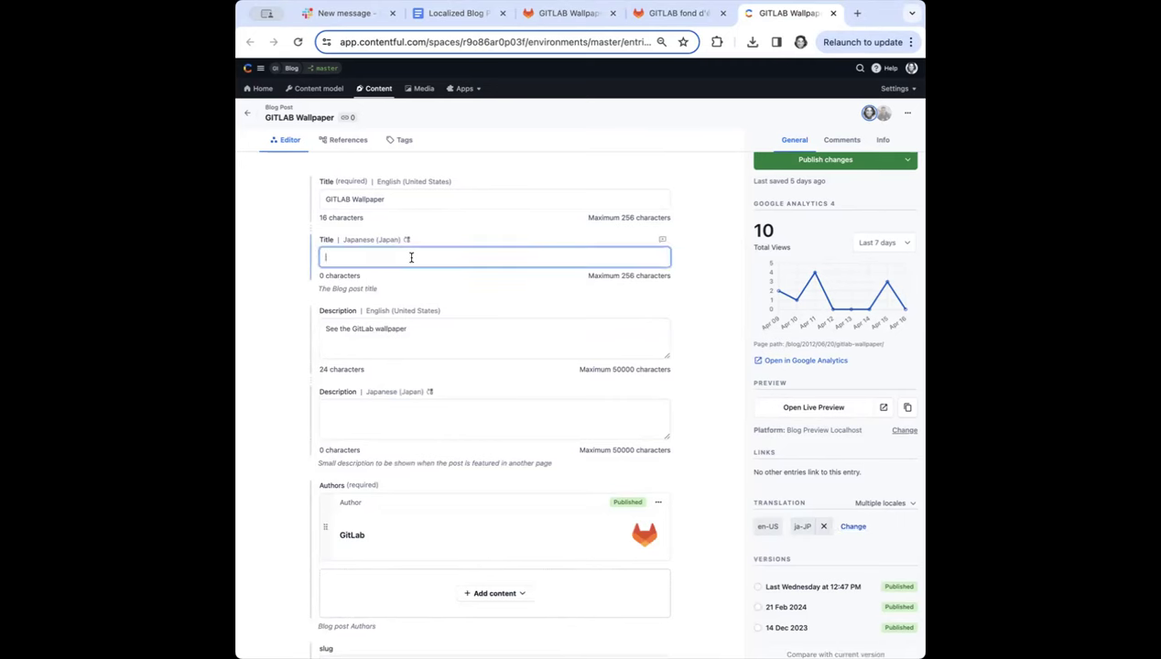
Add the fr-FR locale to the entry's displayed translations alongside ja-JP.
scroll(407, 284, down, 1)
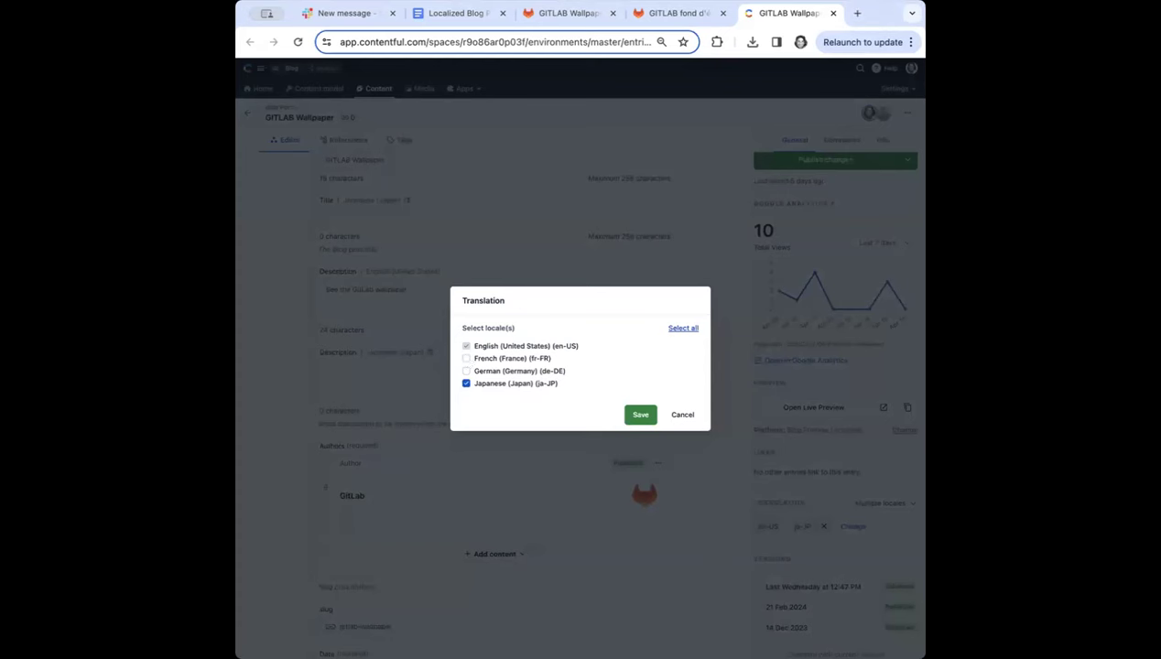
click(466, 358)
click(633, 414)
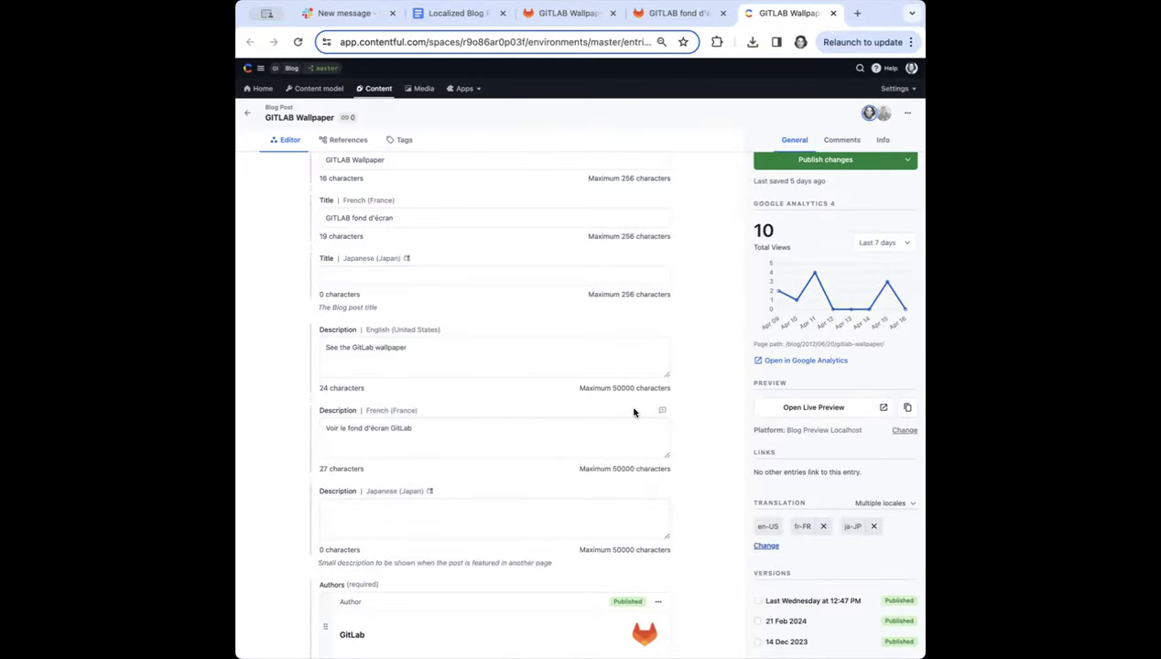
scroll(521, 312, up, 1)
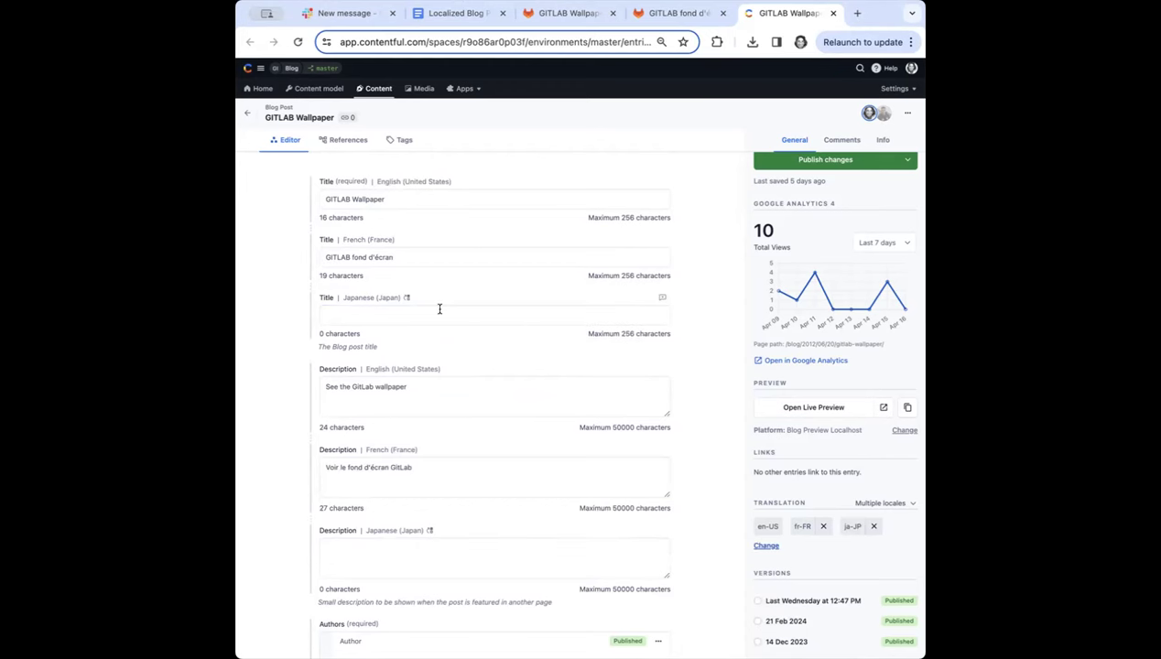
Highlight the entry's slug, look at the non-localized fields around it, and switch to the Localized Blog Publishing document.
scroll(402, 394, down, 5)
scroll(404, 398, down, 2)
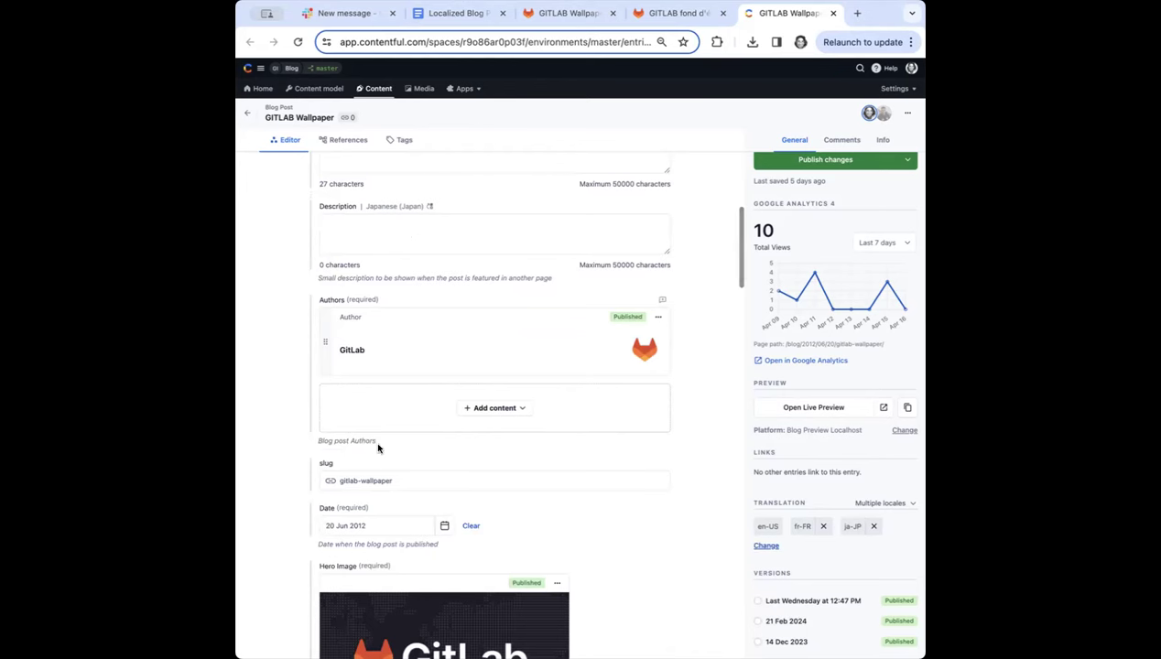
click(357, 480)
key(ctrl+a)
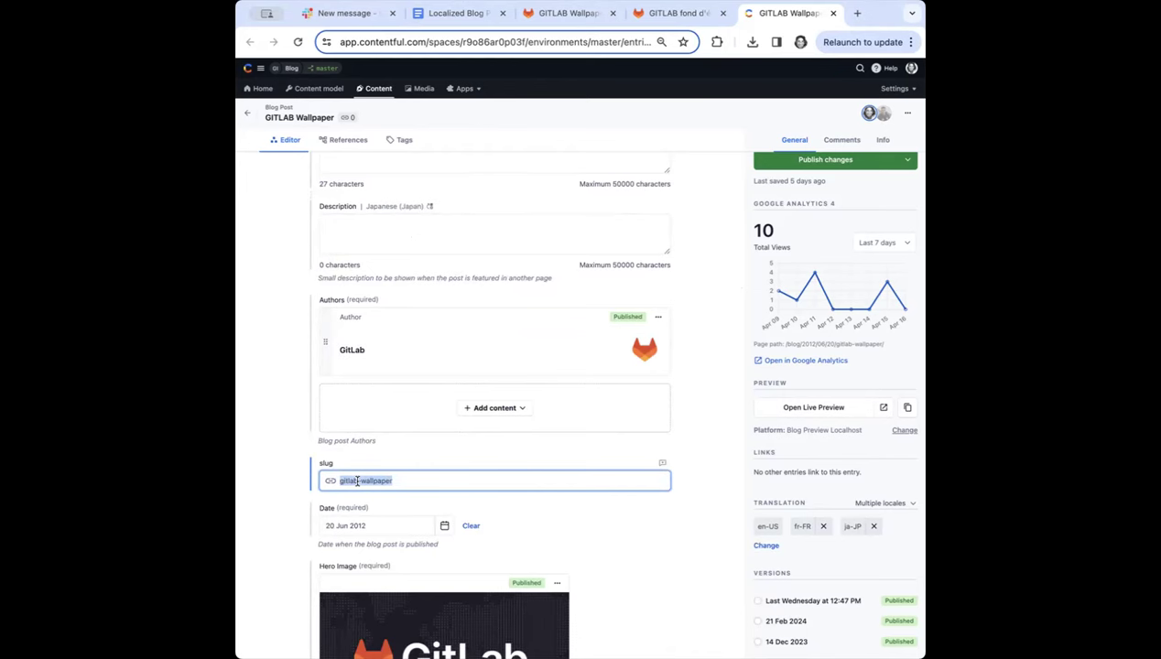
scroll(373, 501, down, 3)
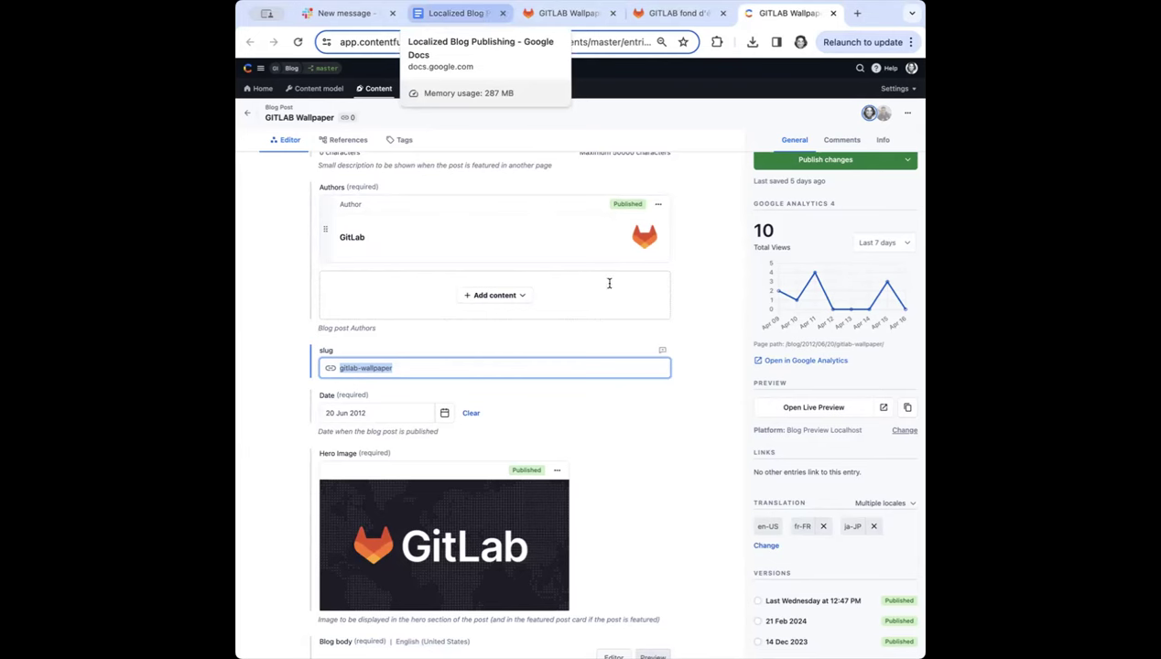
key(super+2)
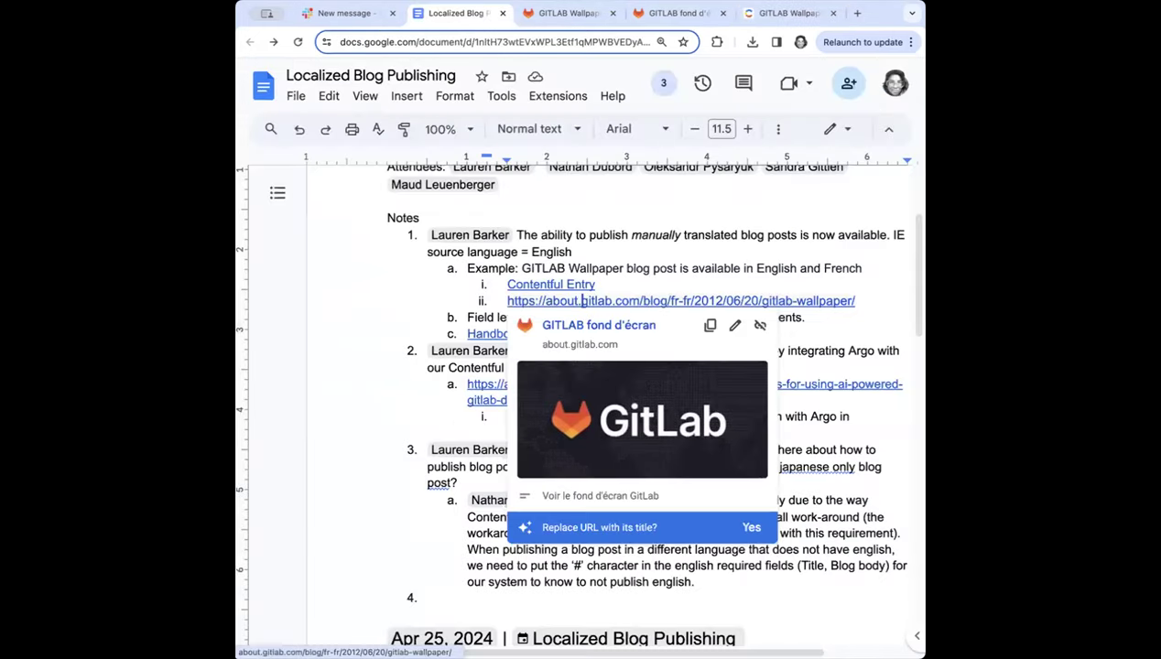
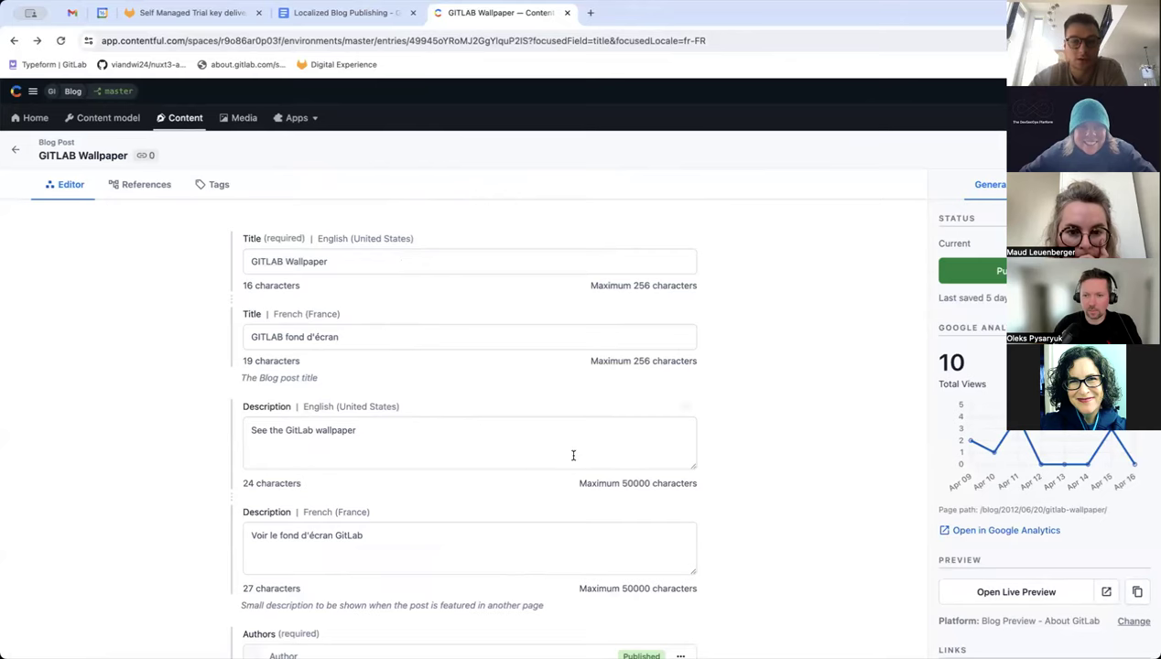
Append "sdfdsf" to the French title of the GITLAB Wallpaper entry and select the English title field.
scroll(568, 451, up, 2)
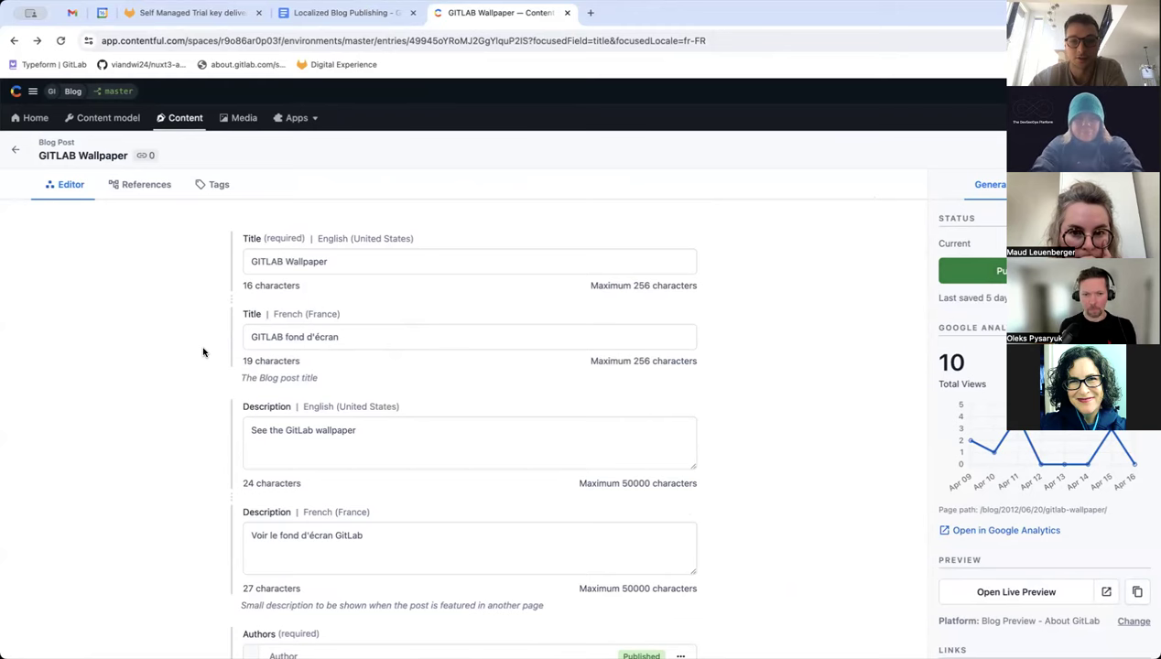
click(354, 335)
text(sdfdsf)
click(373, 265)
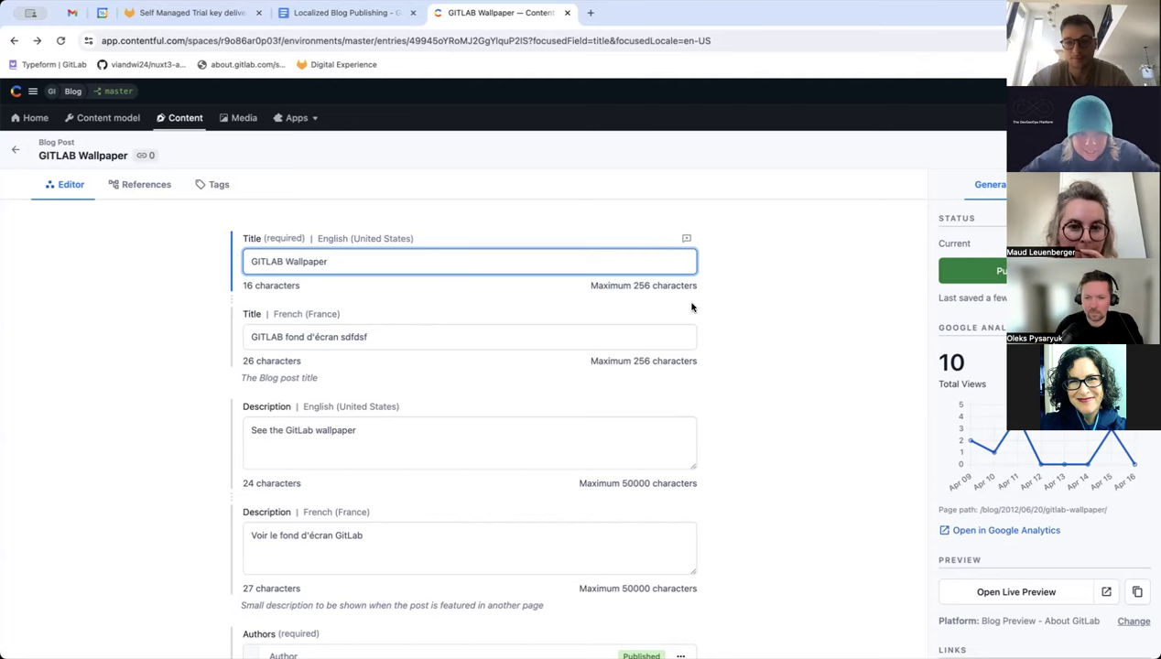
scroll(685, 385, down, 1)
scroll(685, 385, up, 1)
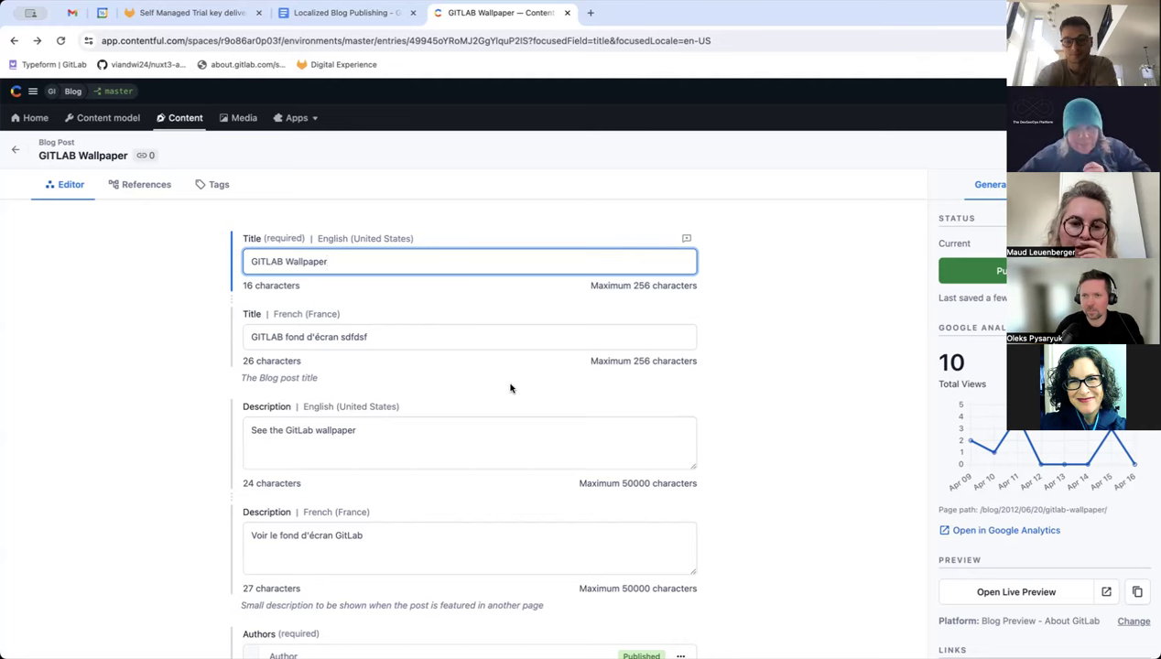
click(558, 381)
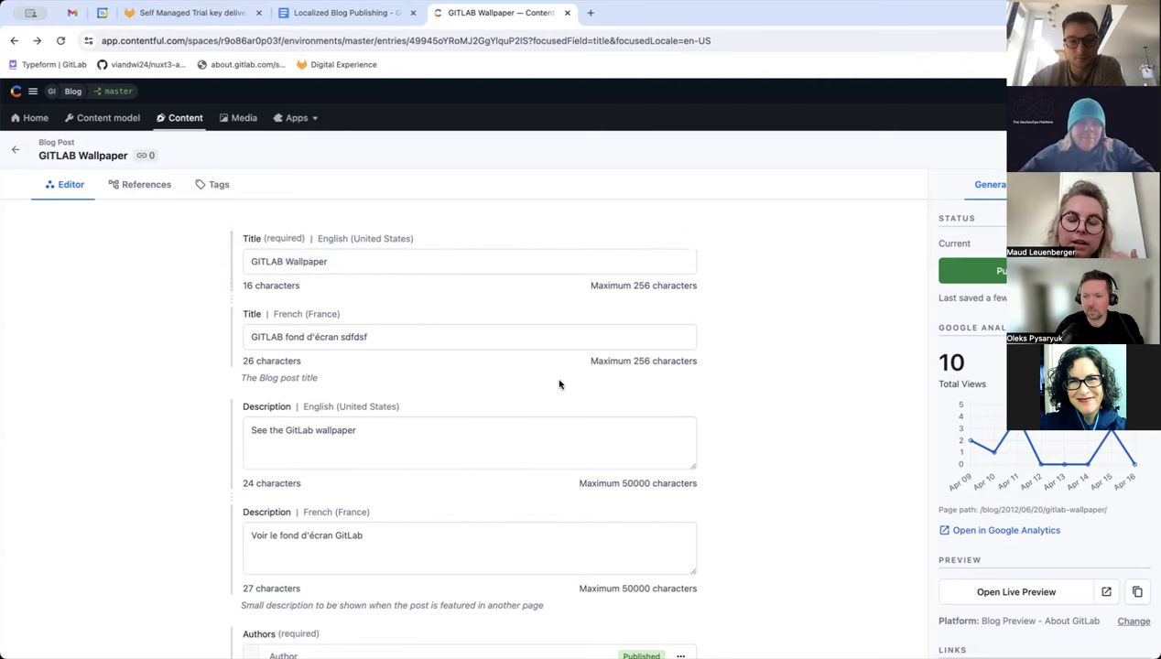
scroll(558, 383, down, 1)
scroll(560, 384, up, 1)
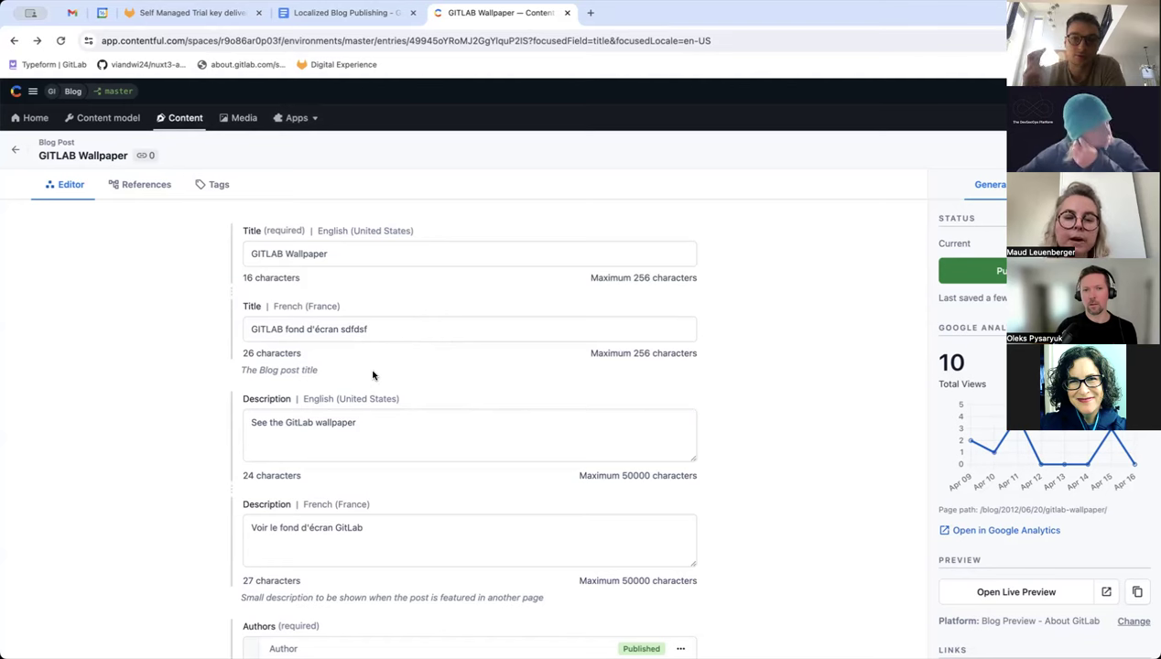
Leave the GITLAB Wallpaper entry, create a new Blog Post entry and select its required English title field.
click(186, 120)
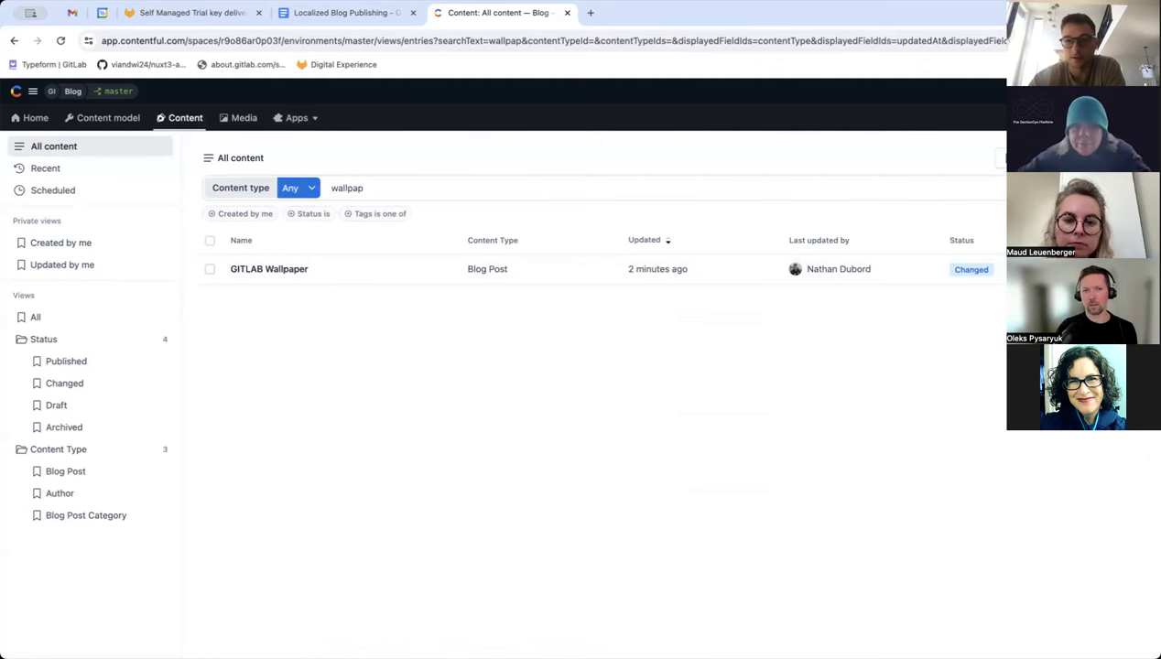
key(alt+Left)
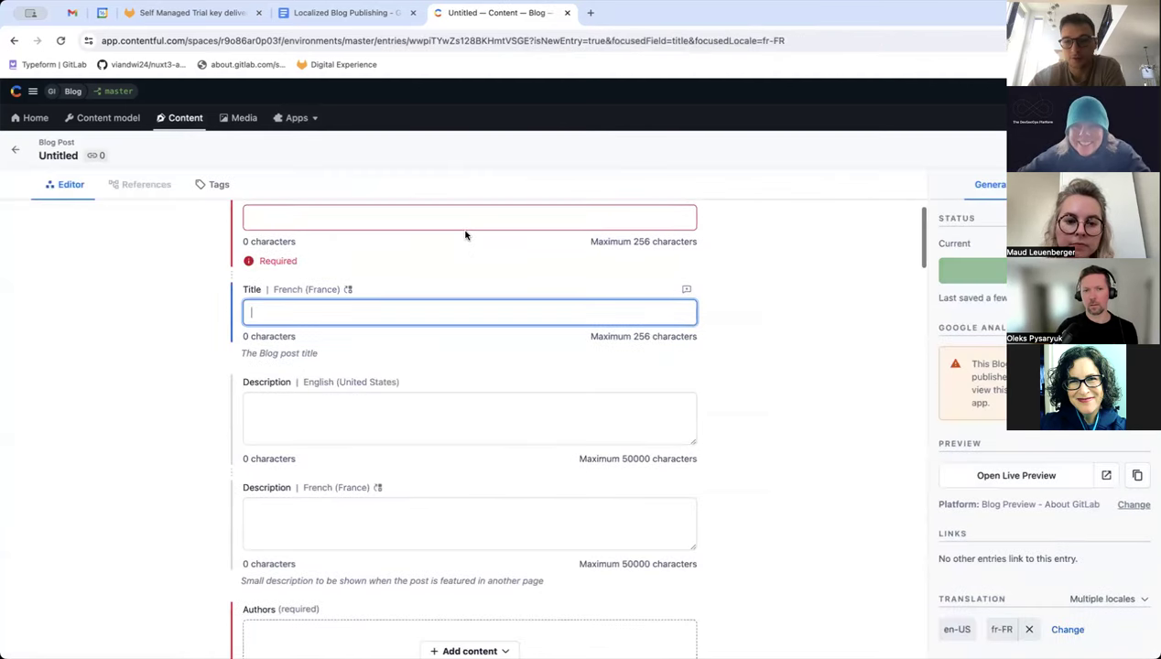
scroll(487, 311, up, 1)
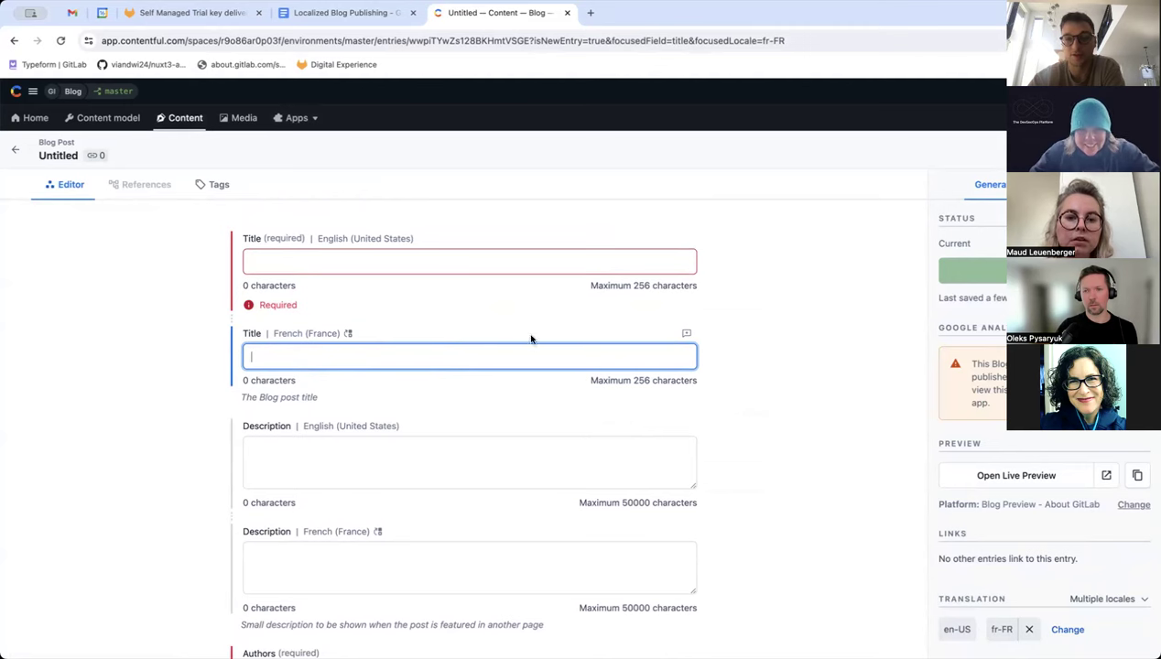
click(468, 320)
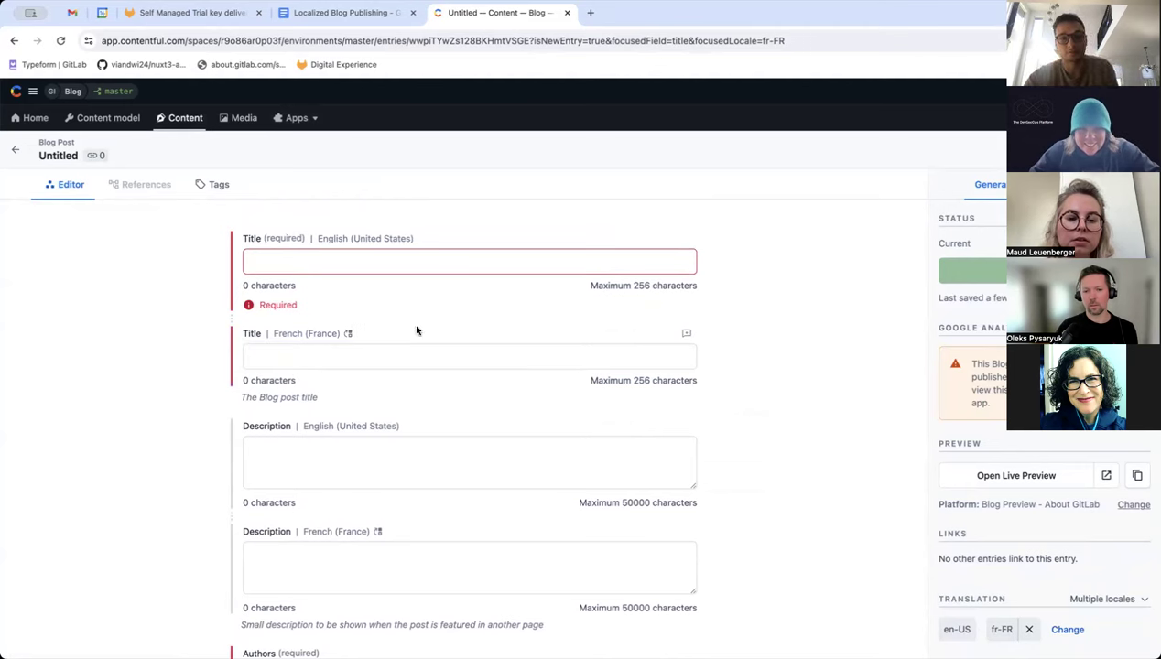
click(342, 260)
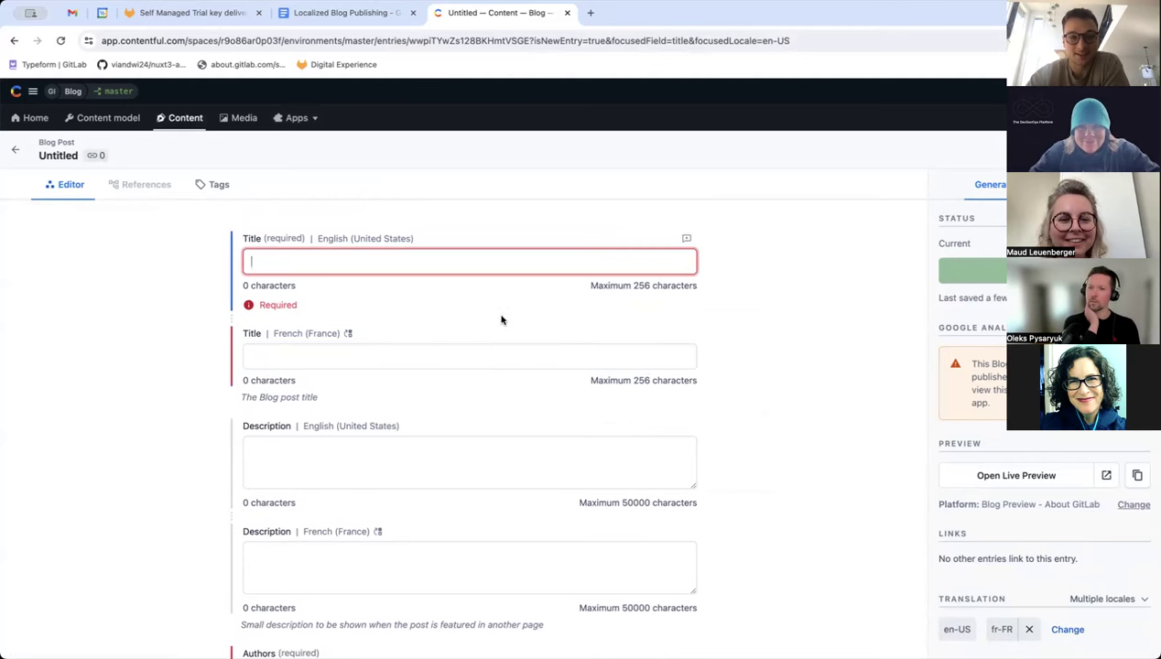
scroll(474, 321, down, 5)
scroll(474, 322, up, 5)
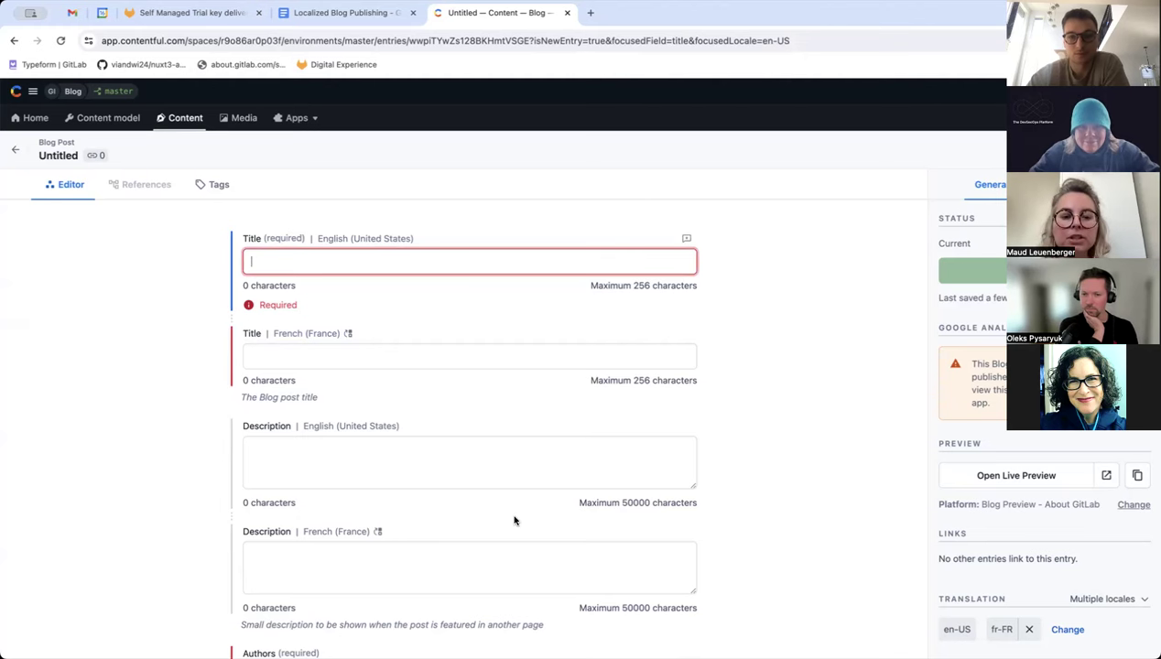
scroll(462, 375, down, 2)
scroll(461, 373, up, 2)
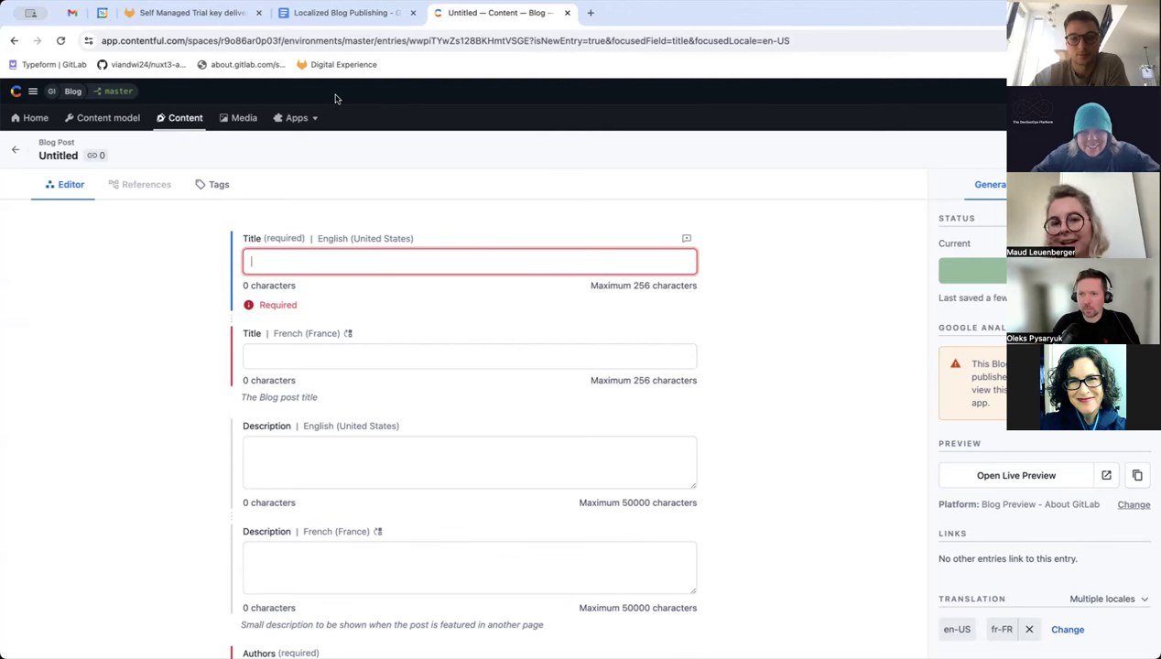
Check the Localized Blog Publishing notes on posts without an English source and look through the new entry's required fields.
click(366, 12)
scroll(480, 449, down, 1)
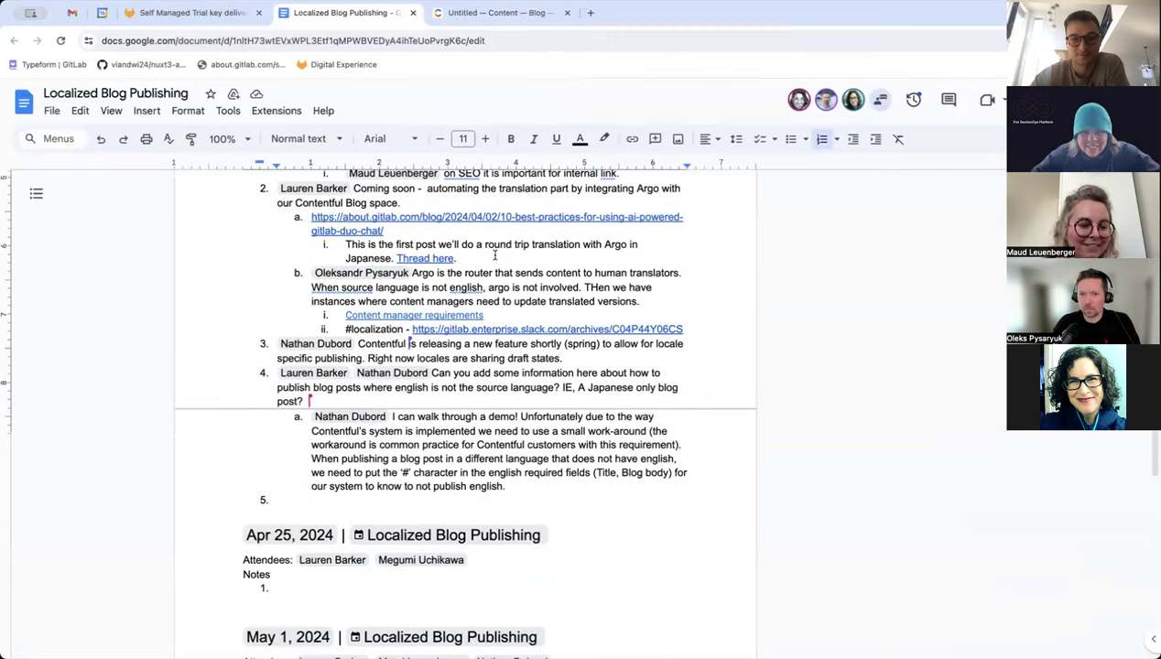
click(535, 15)
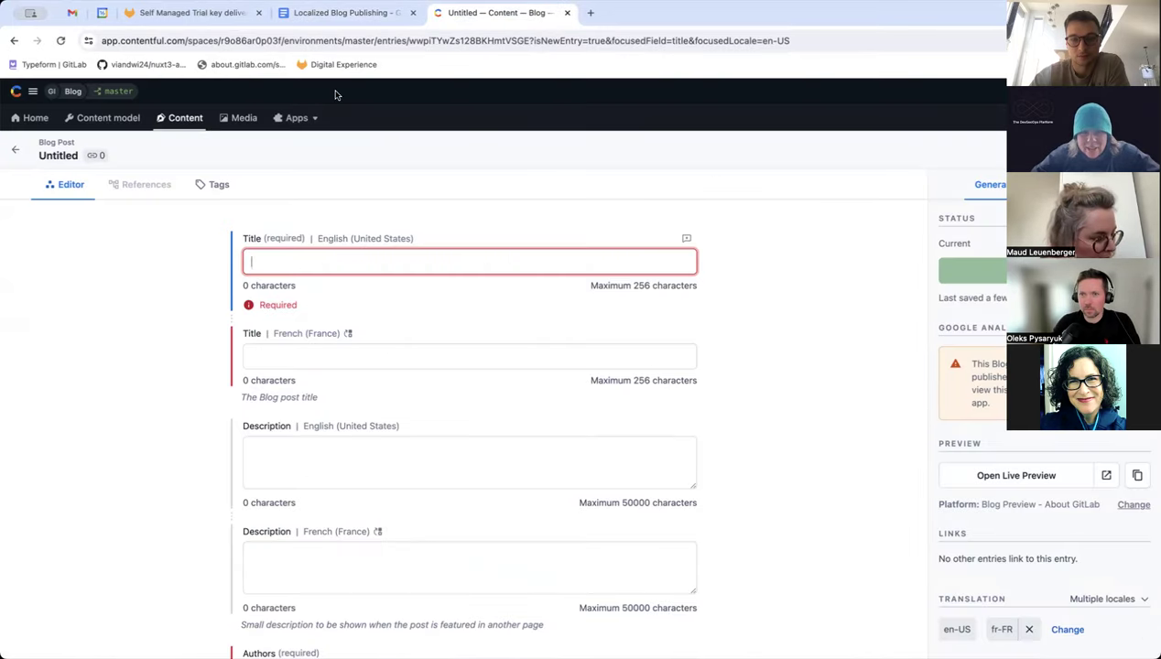
scroll(642, 233, down, 1)
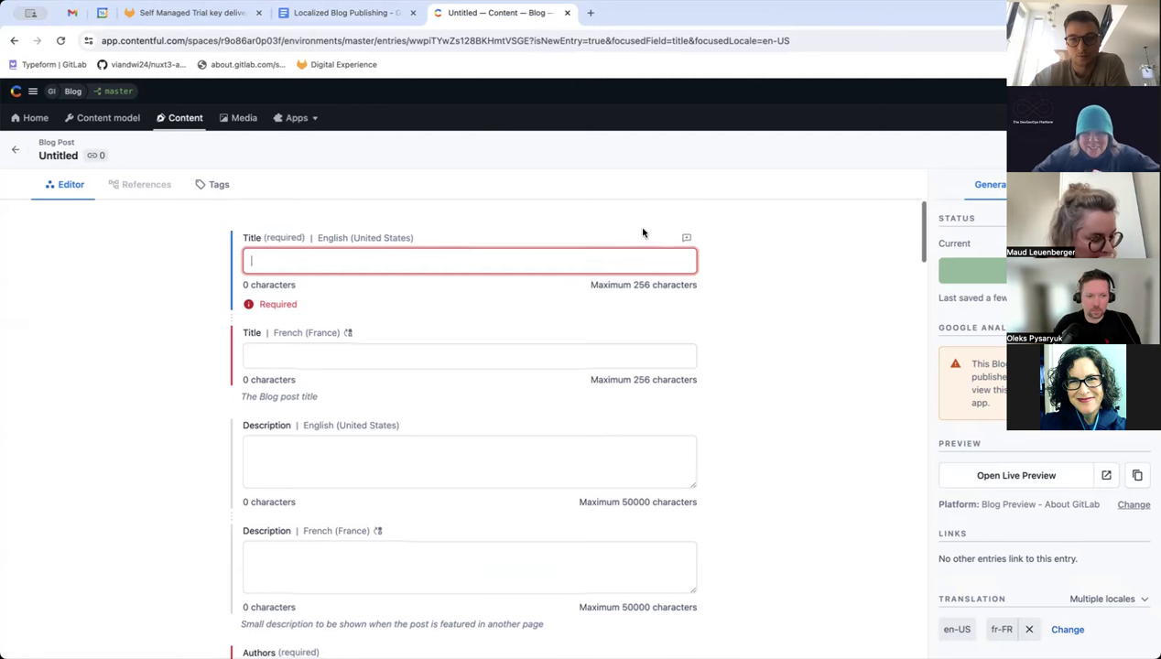
scroll(642, 233, down, 15)
scroll(643, 232, down, 3)
scroll(643, 233, up, 8)
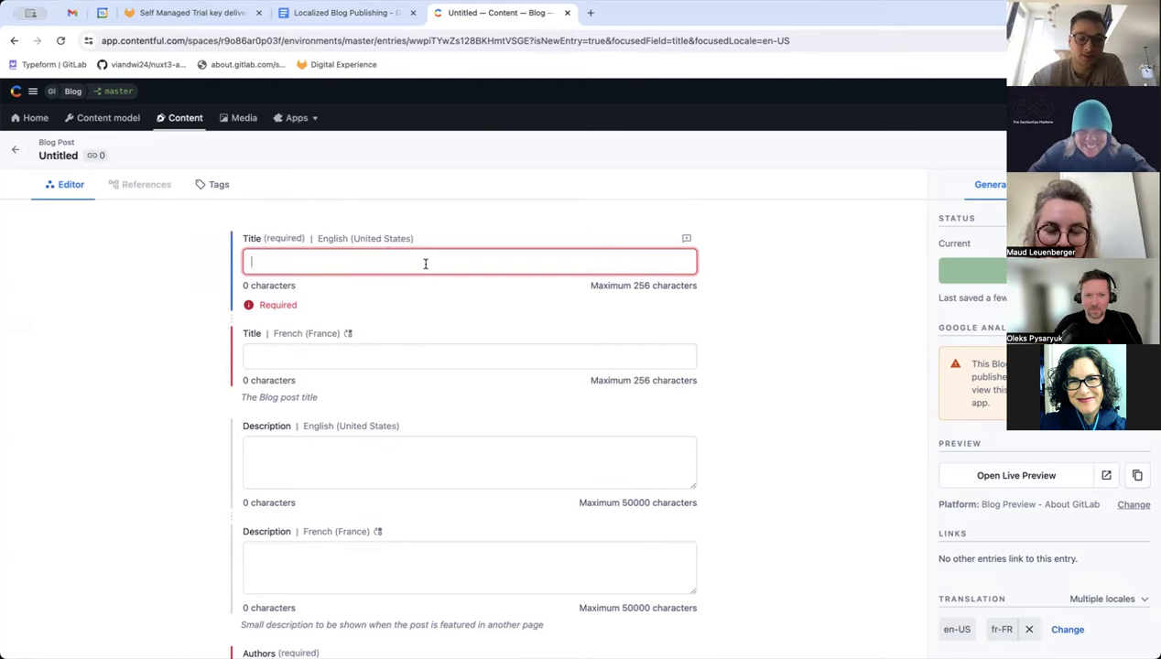
Set the new blog post's English title to "#".
click(428, 297)
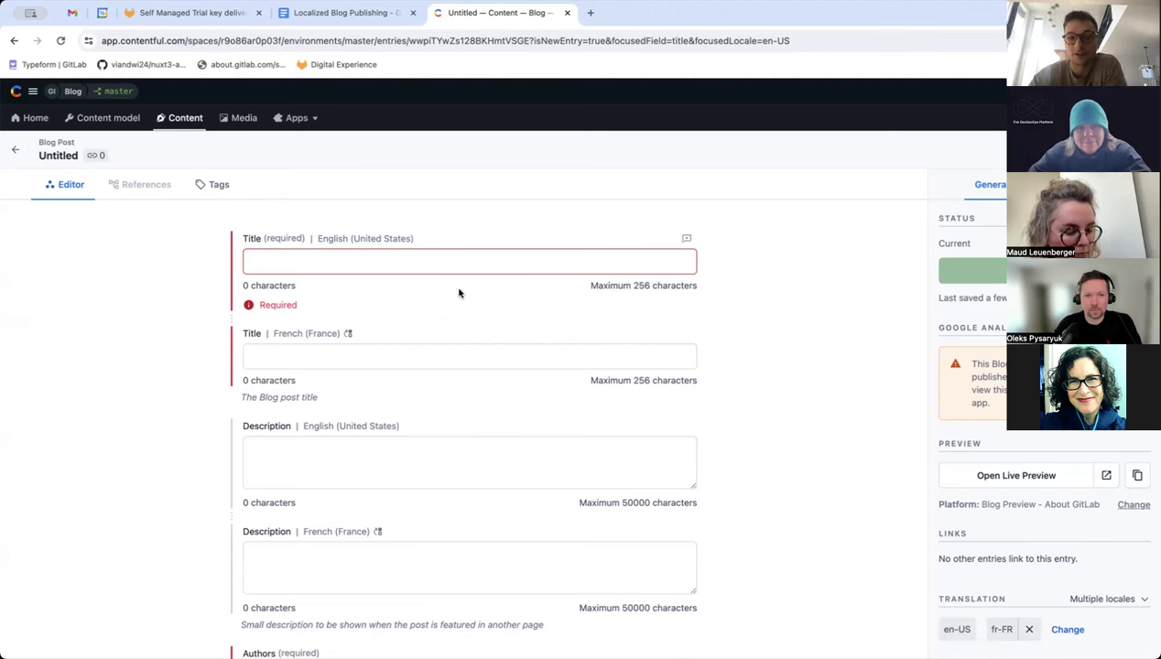
click(387, 264)
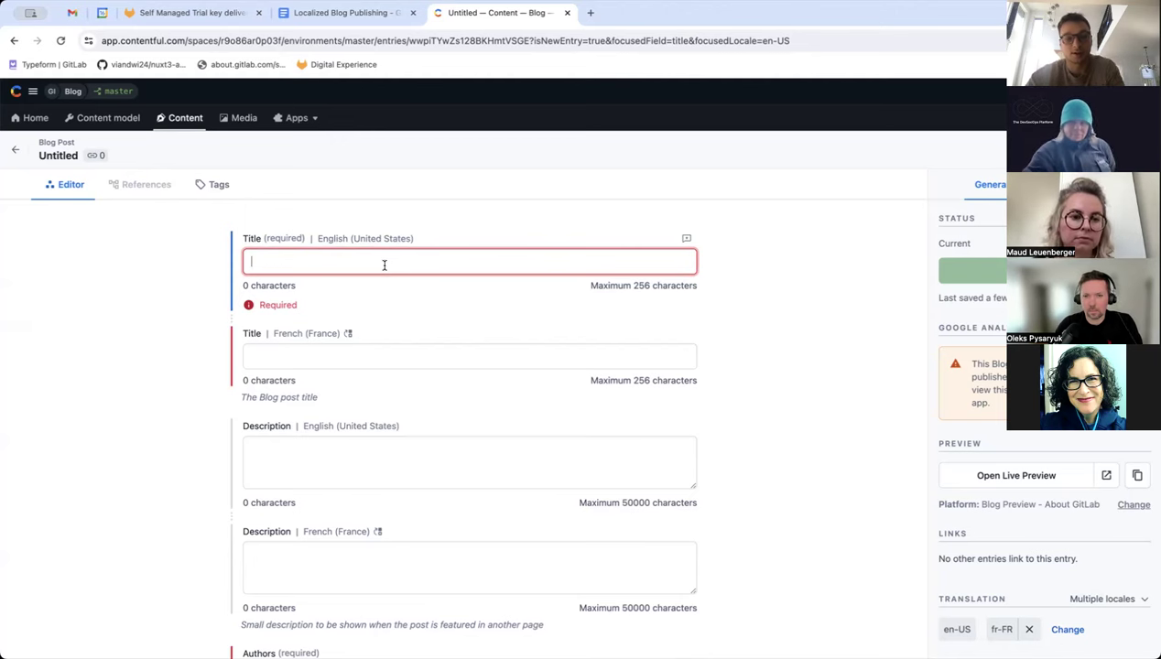
text(#)
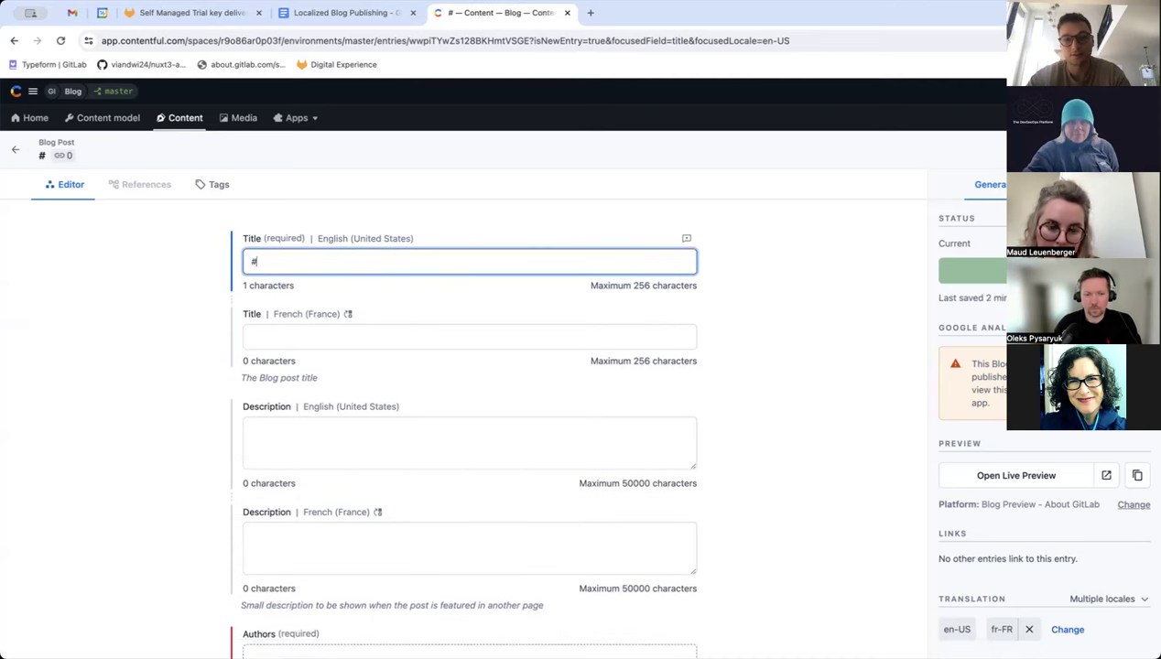
click(435, 363)
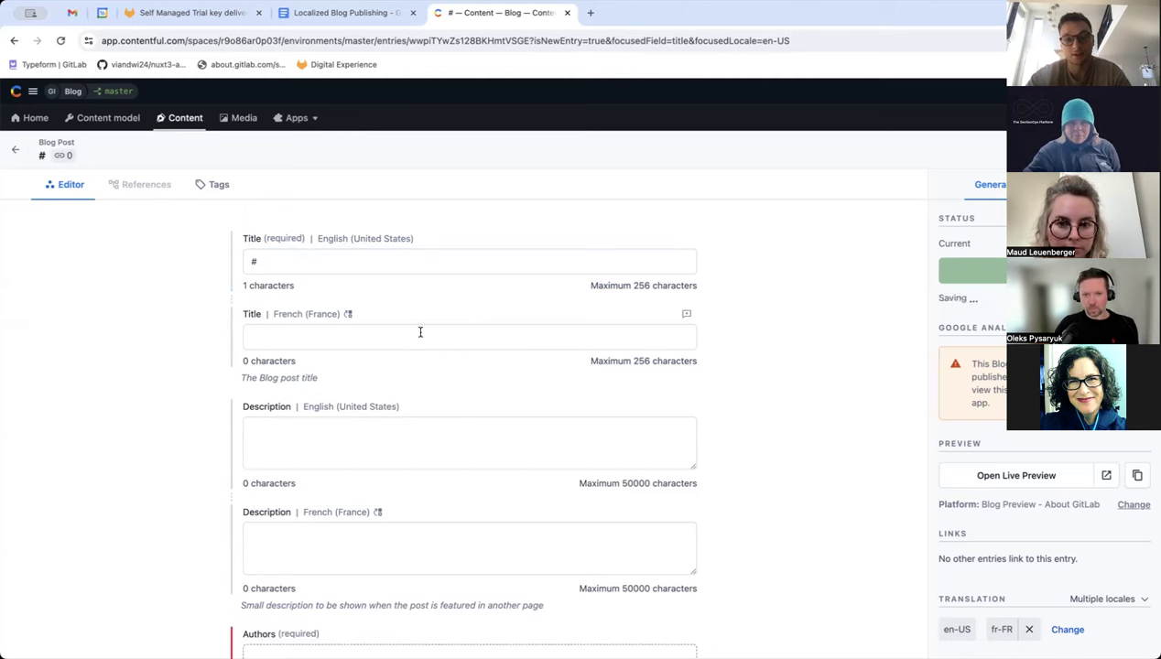
click(302, 260)
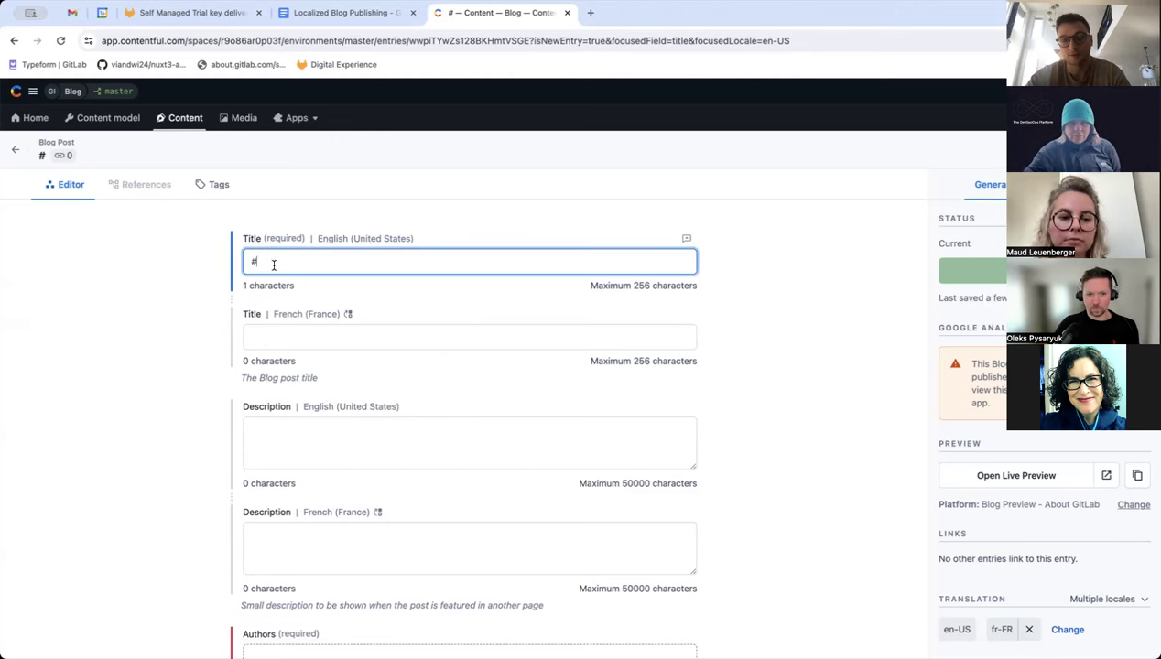
click(286, 335)
text(b)
key(BackSpace)
Set the new blog post's required English blog body to "#".
scroll(296, 355, down, 3)
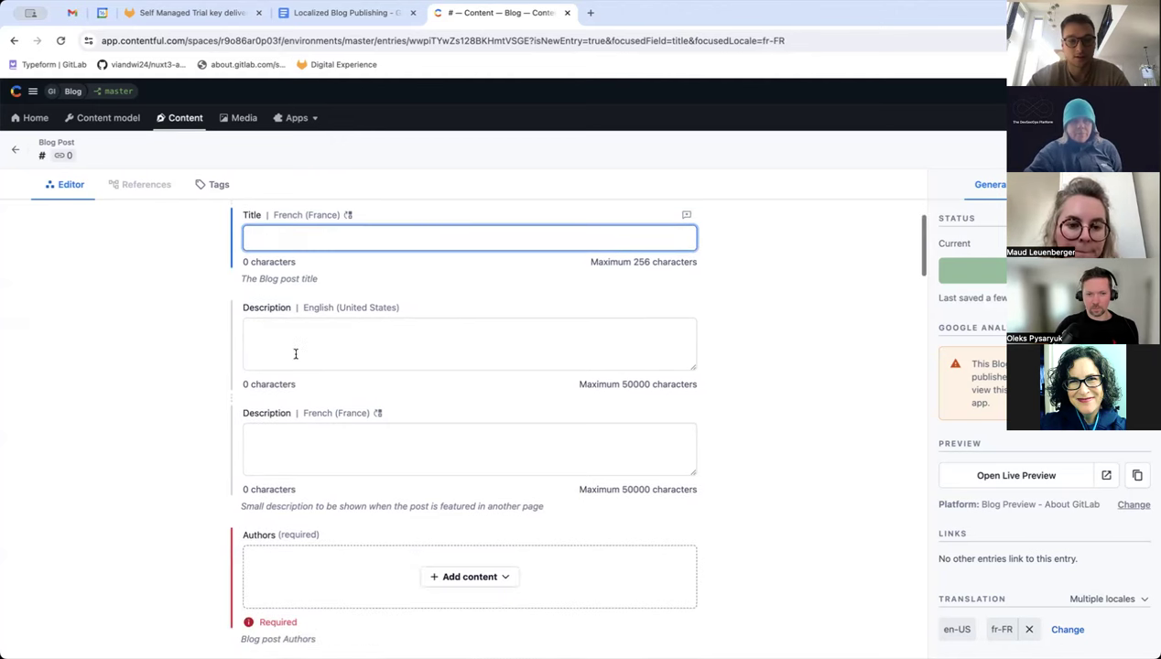
scroll(296, 355, down, 12)
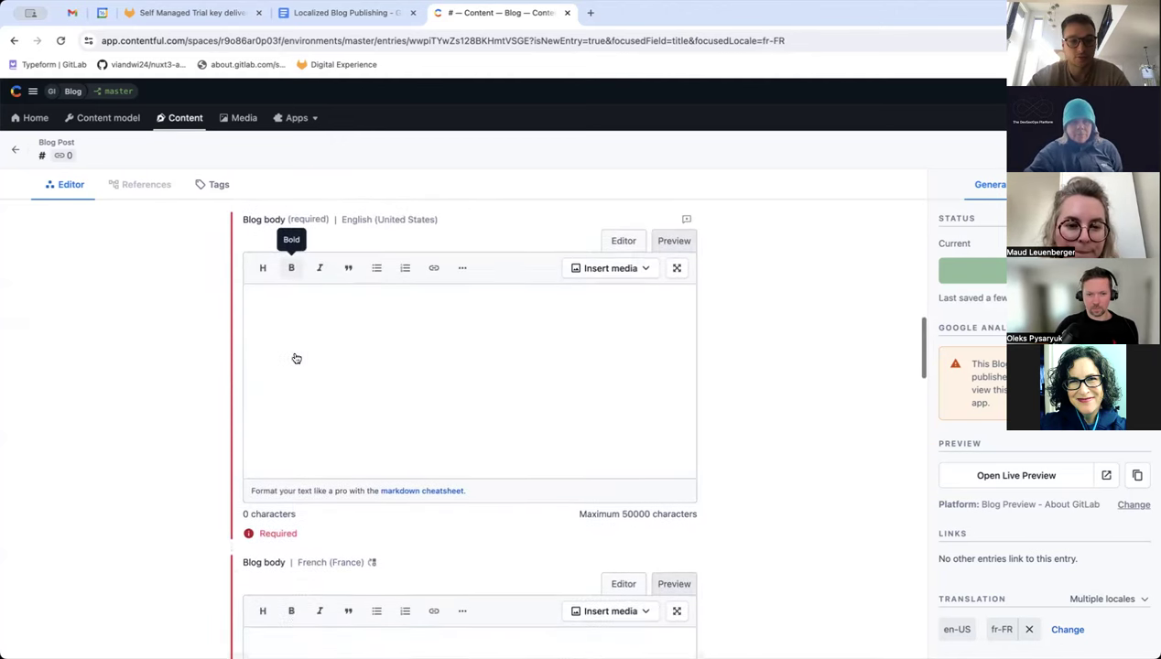
click(337, 356)
text(#)
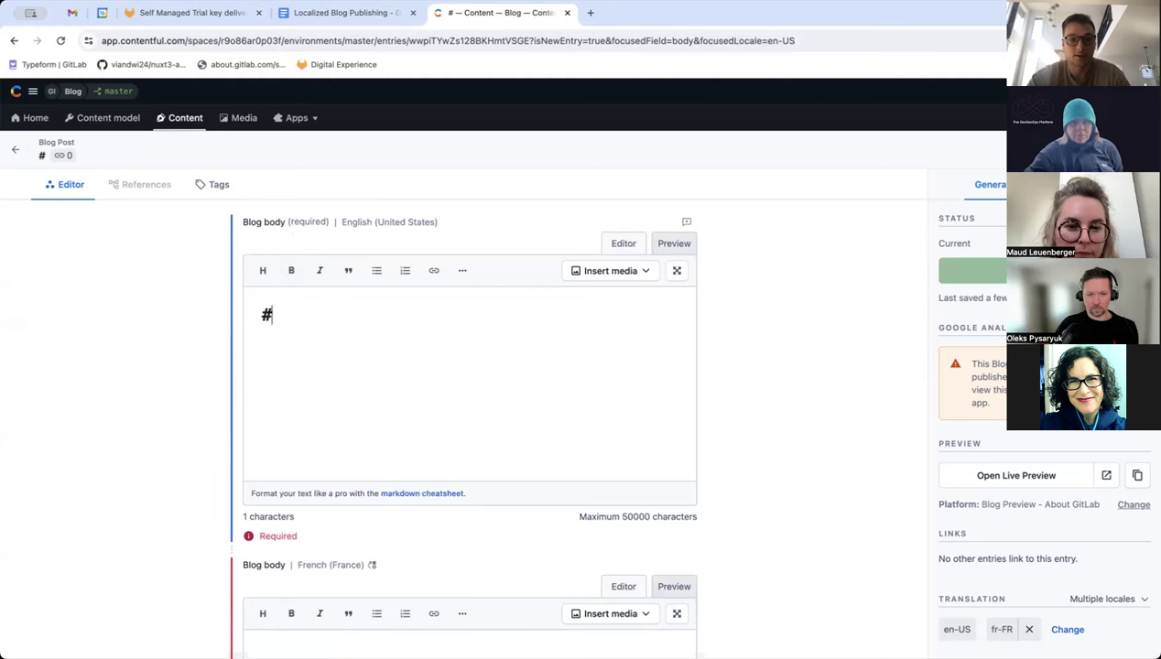
Review the new entry's English title placeholder and its non-localized required fields, and select the slug field.
scroll(410, 436, up, 15)
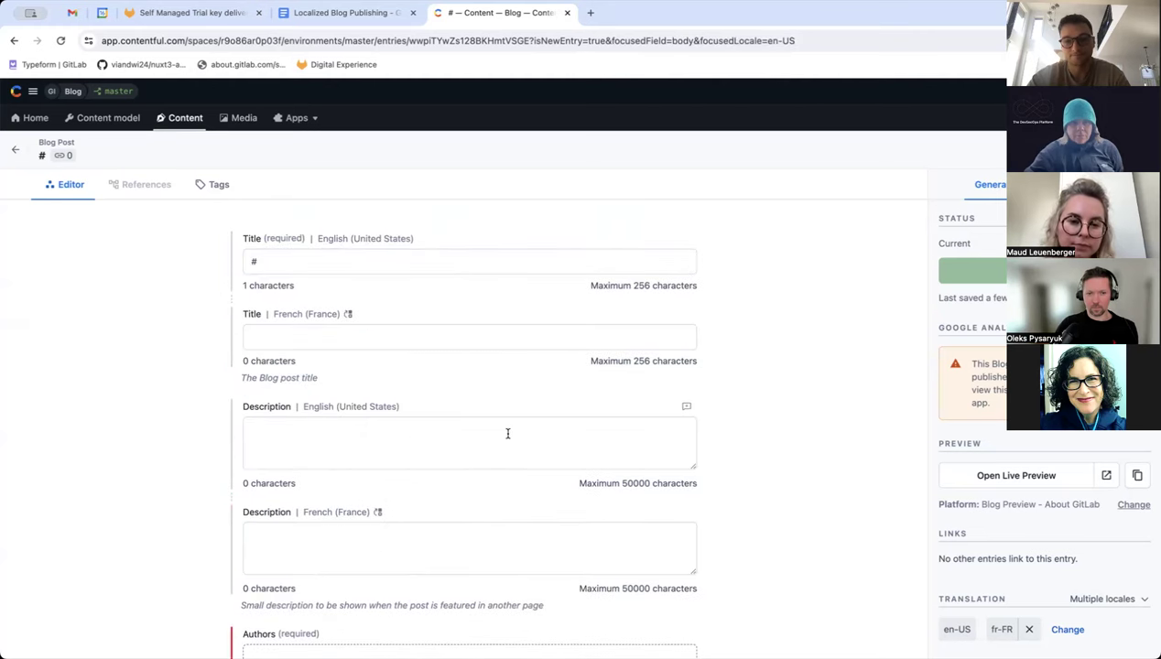
scroll(507, 433, down, 1)
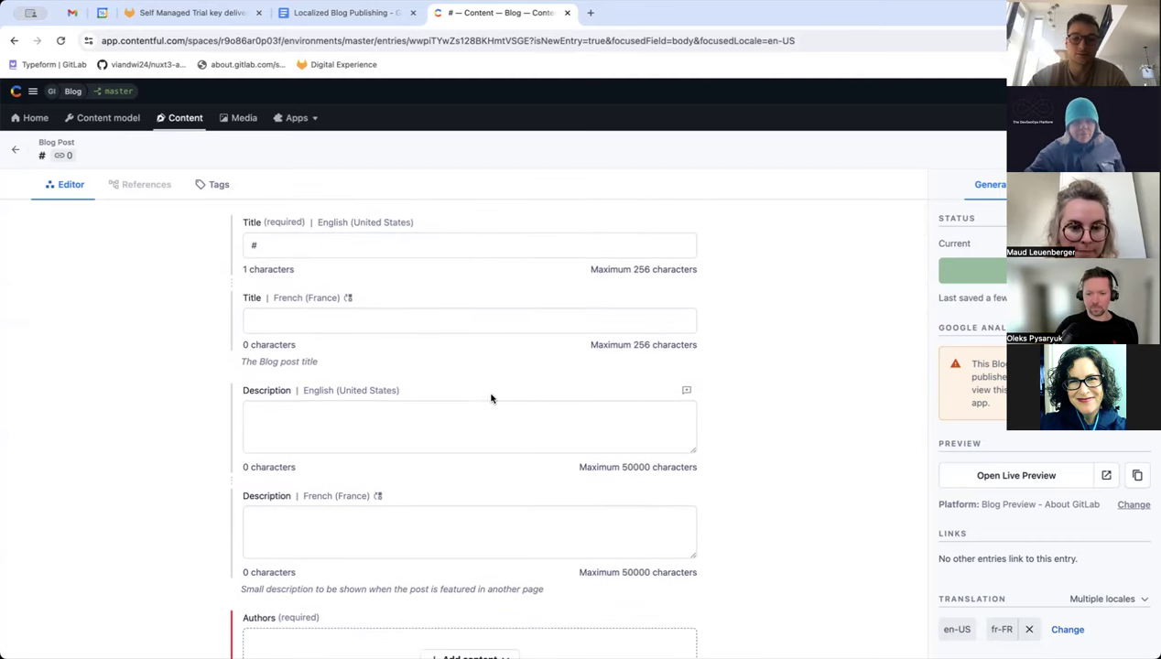
click(269, 249)
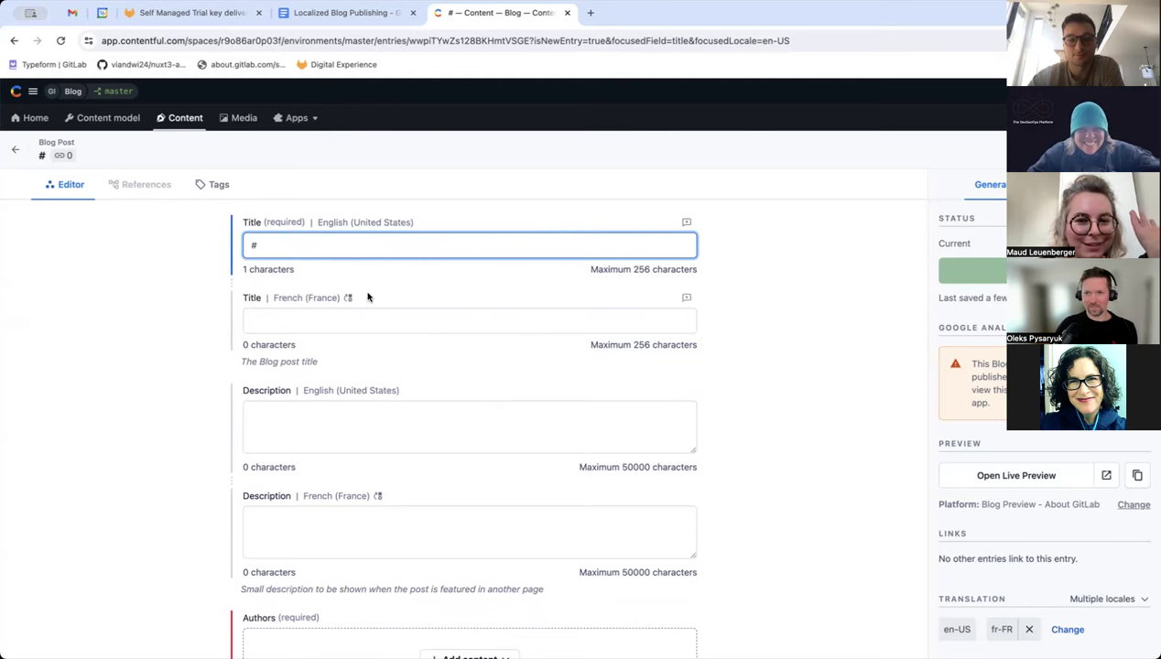
scroll(367, 296, down, 1)
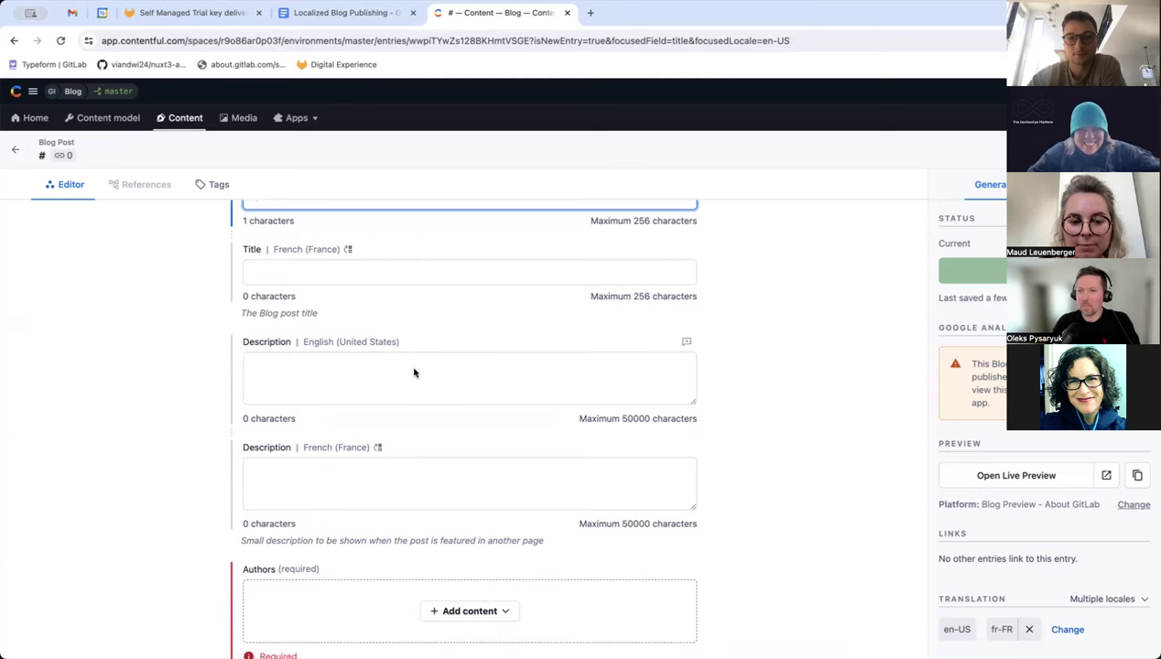
scroll(415, 371, up, 1)
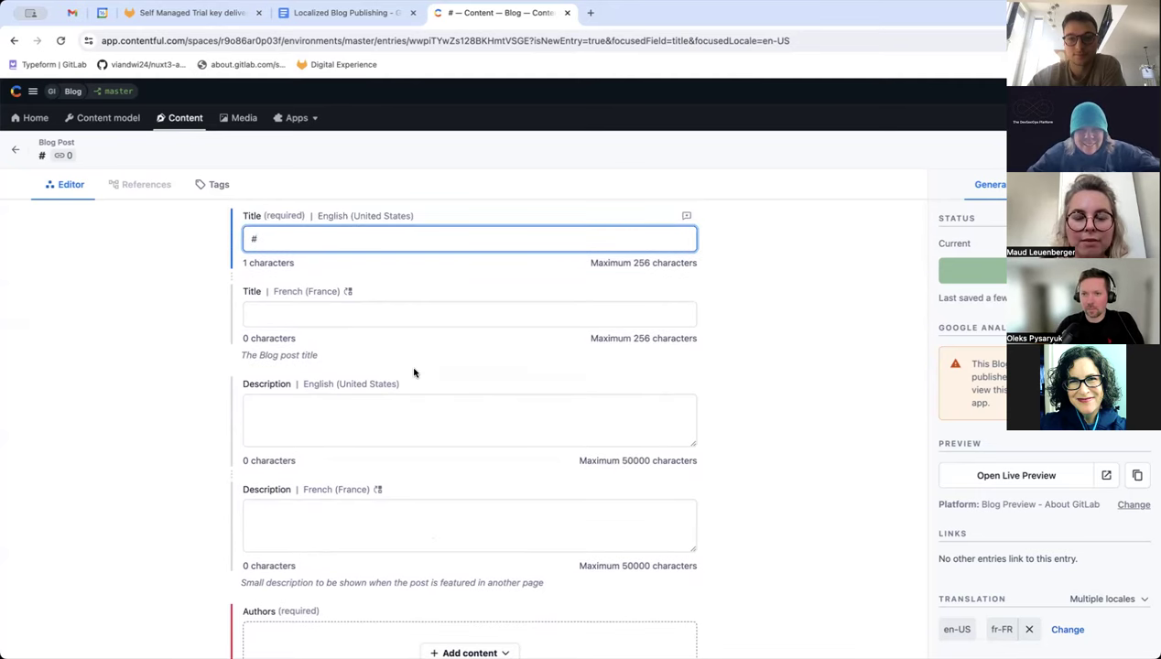
scroll(448, 375, down, 10)
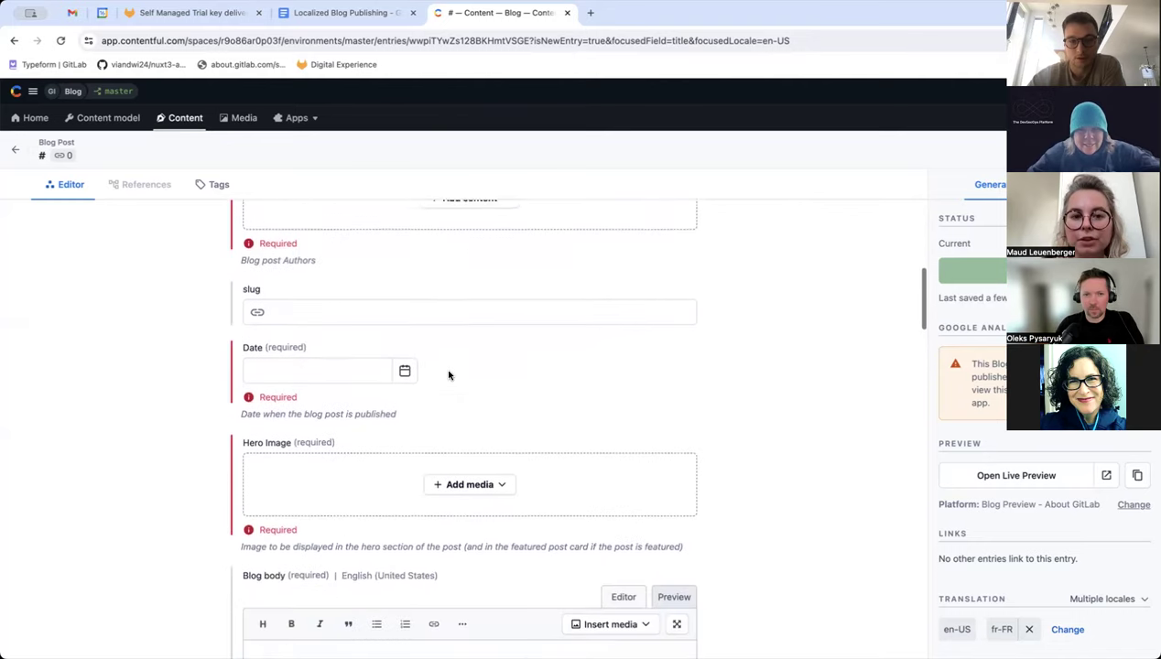
scroll(449, 375, up, 2)
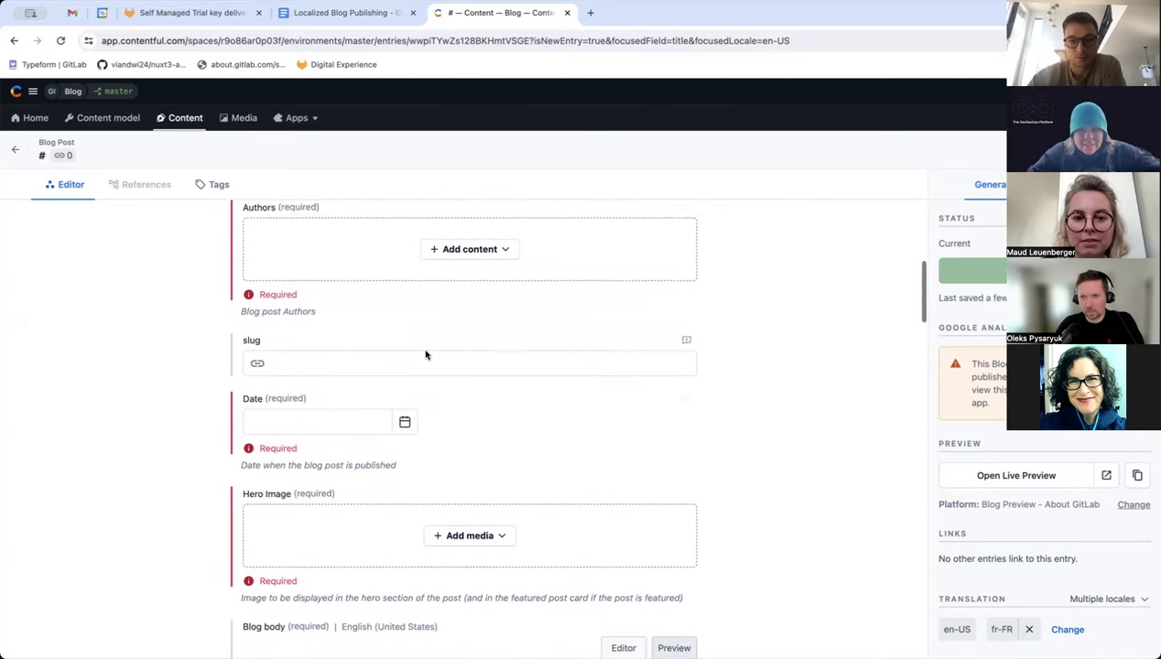
click(420, 364)
scroll(476, 421, up, 1)
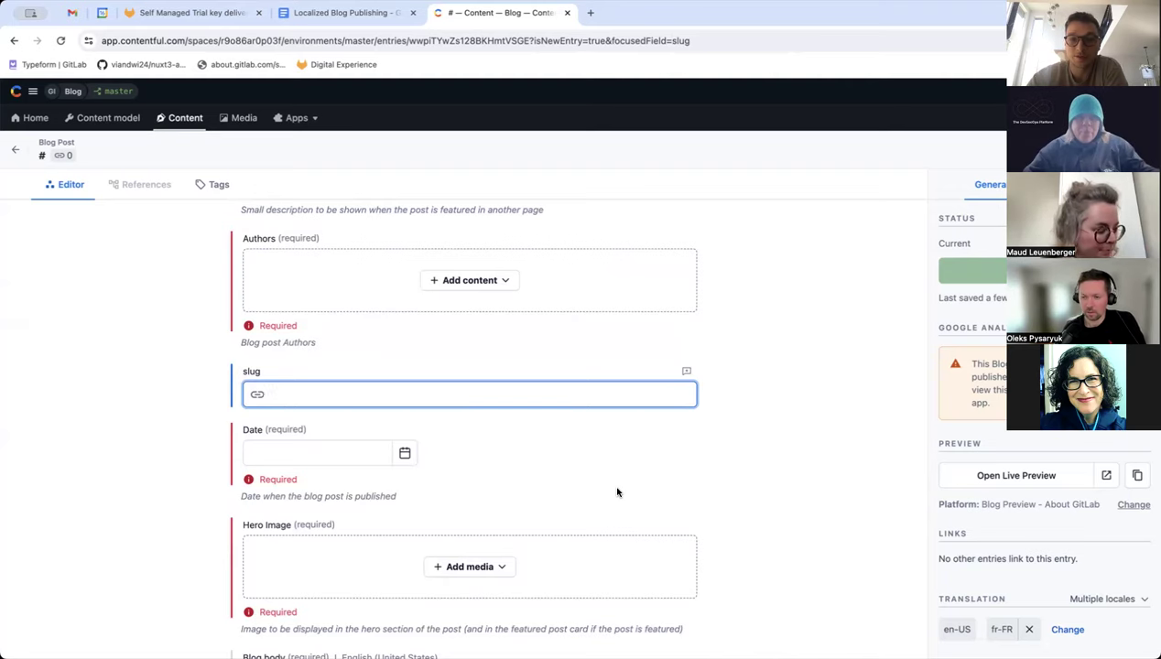
Compare the English and French title and description fields of the new entry, selecting the French title and the English description.
scroll(586, 476, up, 4)
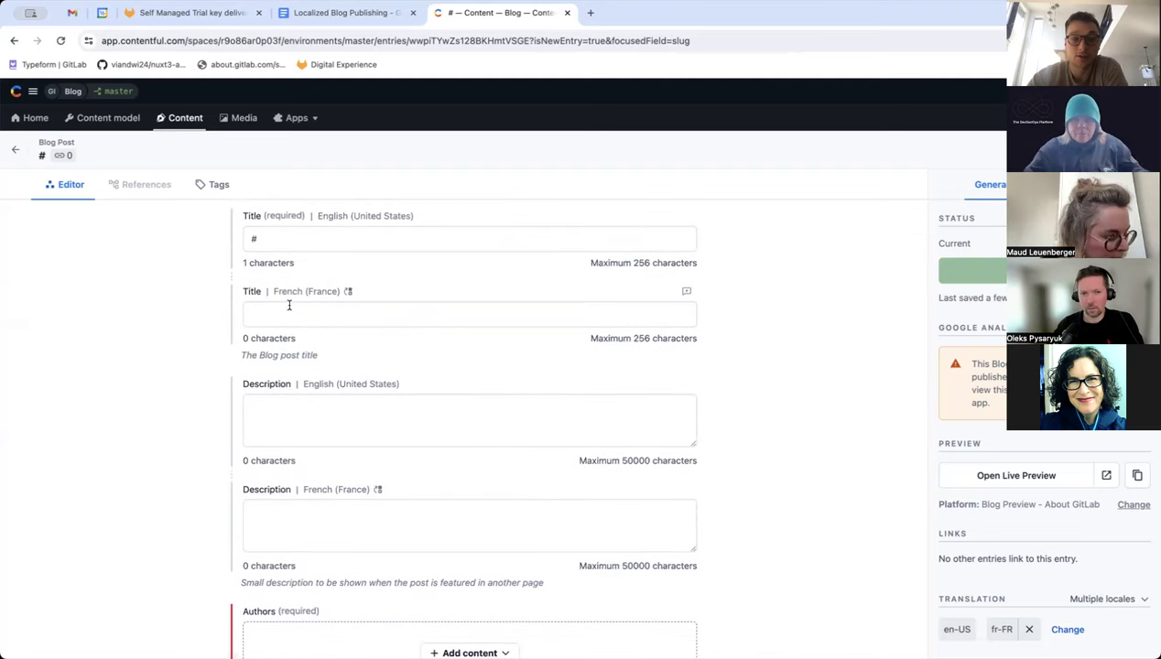
click(294, 310)
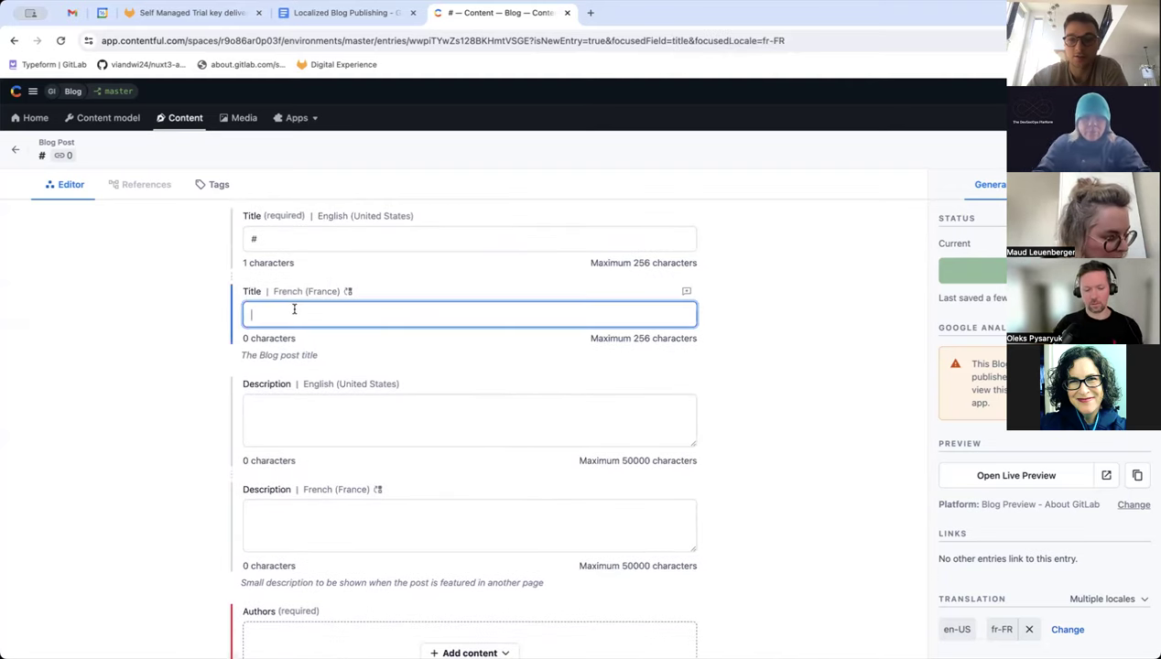
click(344, 425)
scroll(376, 427, down, 2)
scroll(376, 427, down, 20)
scroll(376, 431, up, 20)
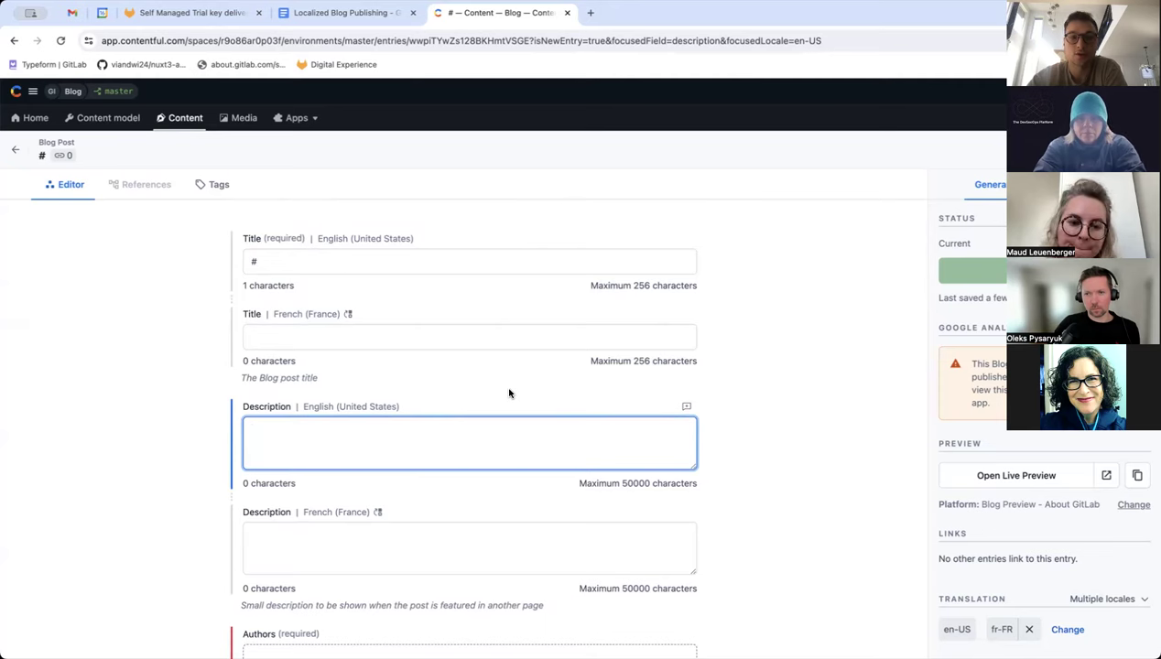
scroll(560, 371, down, 1)
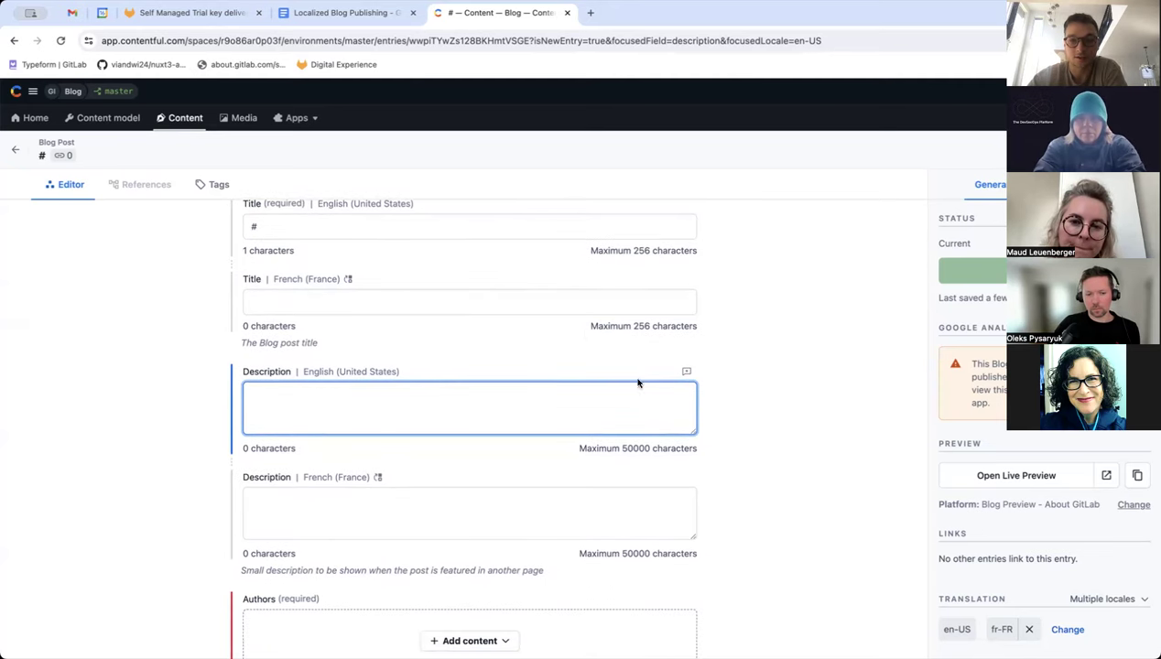
scroll(465, 453, down, 3)
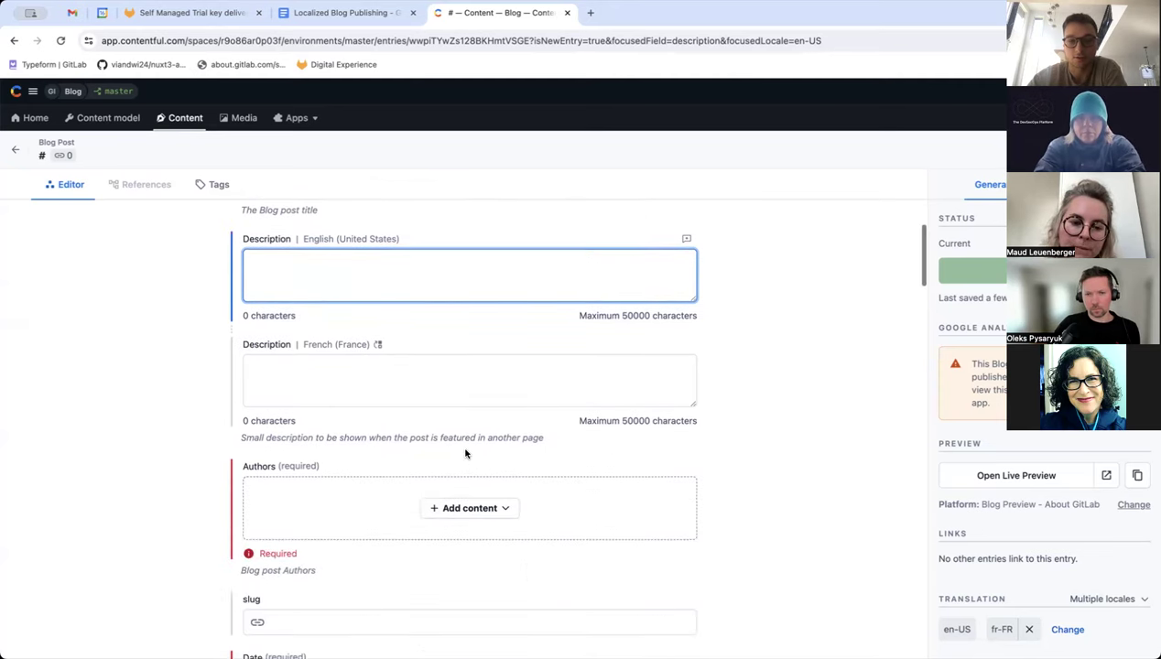
scroll(465, 453, up, 4)
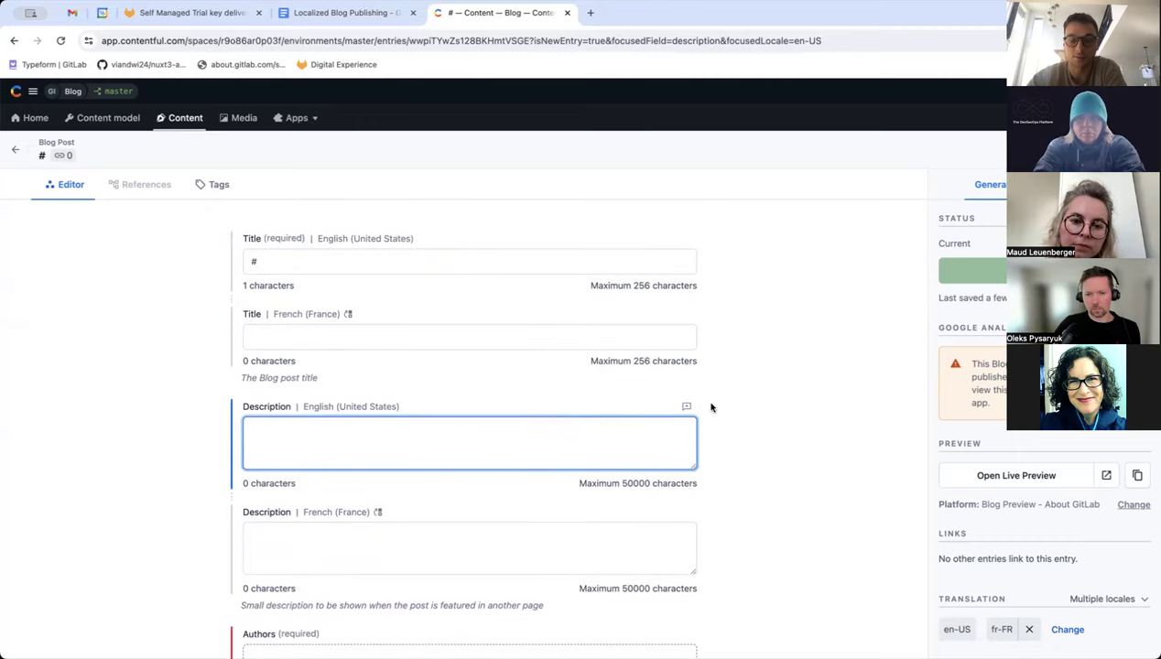
scroll(459, 390, down, 1)
scroll(458, 389, up, 1)
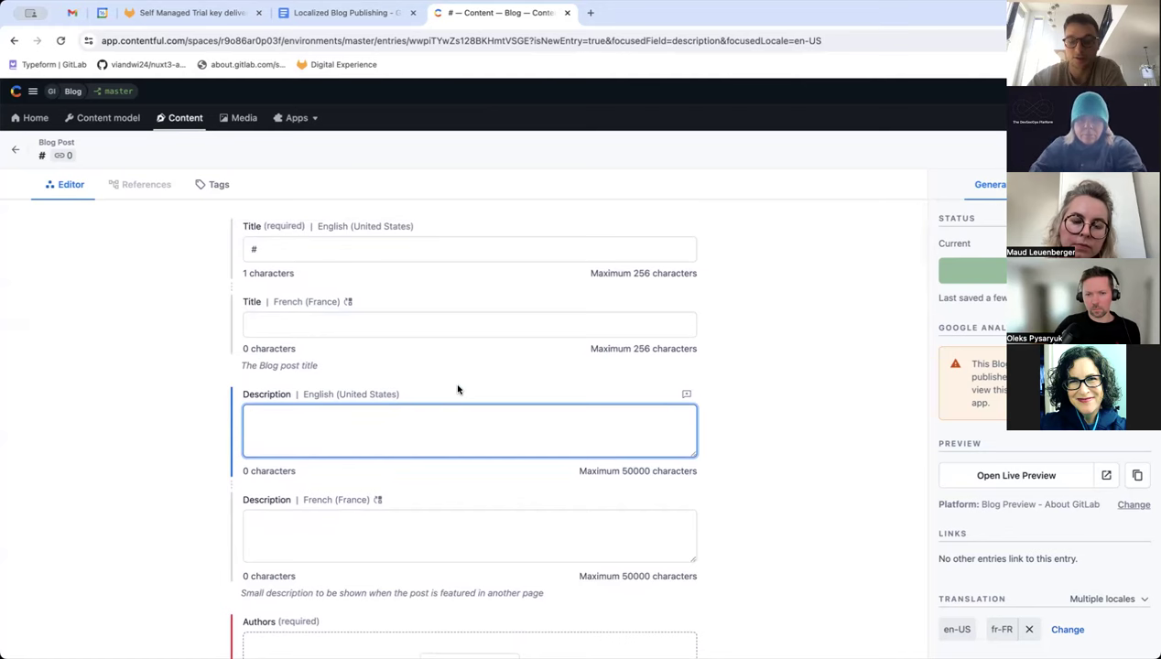
scroll(458, 389, up, 1)
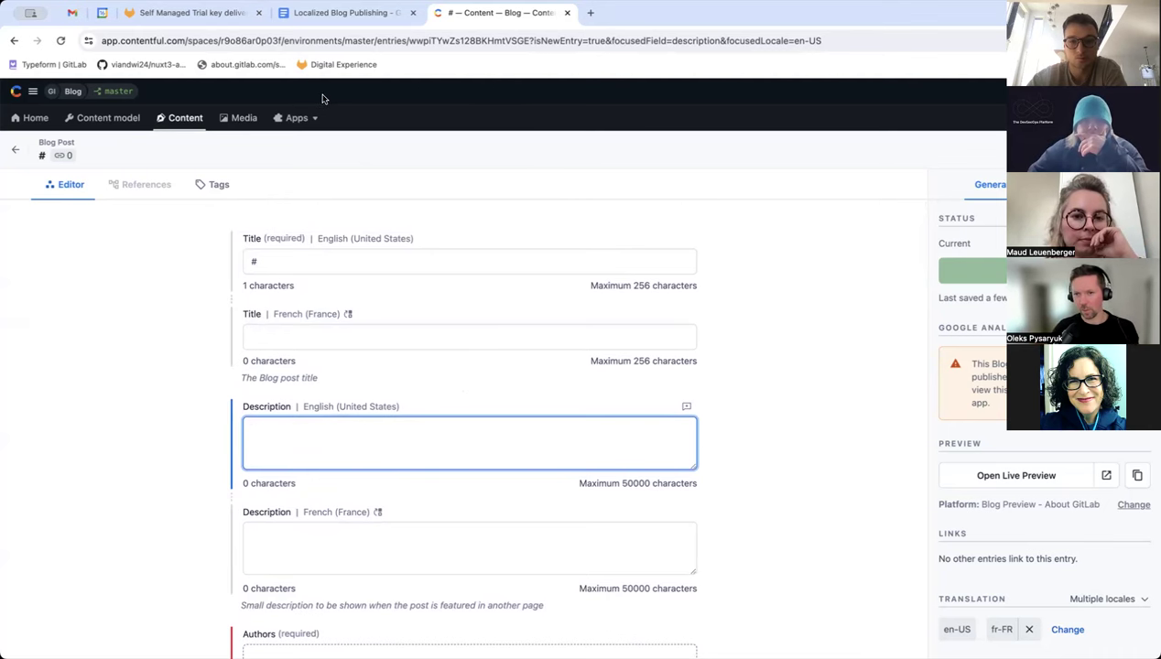
Check the English and French blog body fields and the remaining required fields further down the entry.
scroll(602, 256, down, 15)
scroll(602, 260, down, 6)
scroll(601, 257, up, 7)
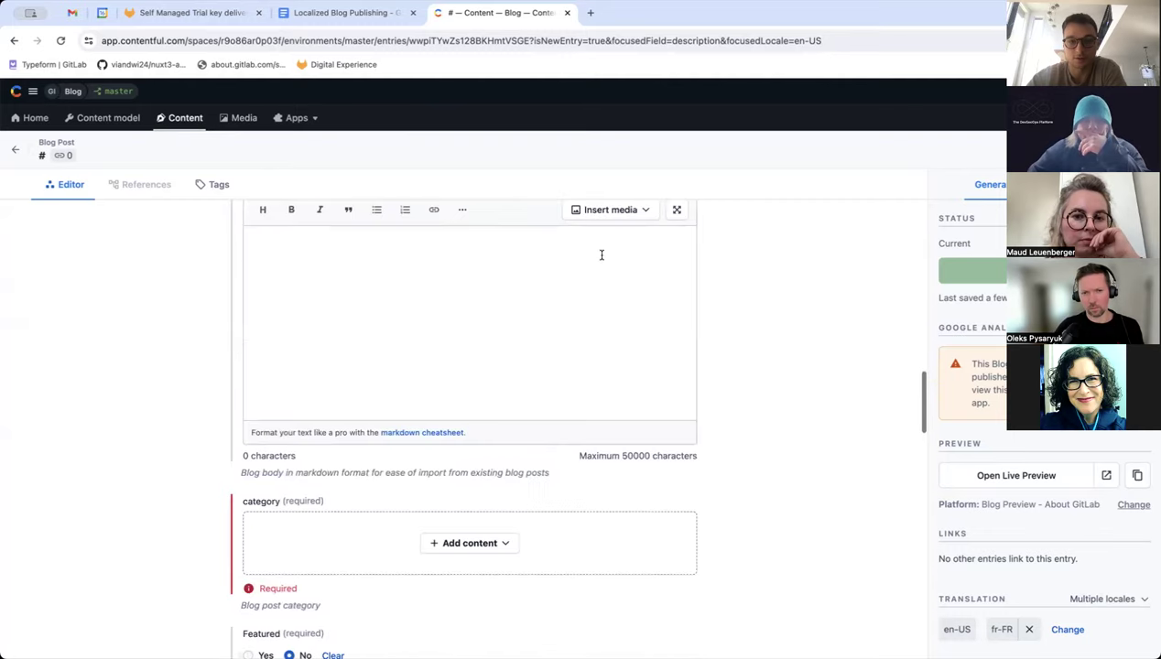
scroll(602, 256, up, 5)
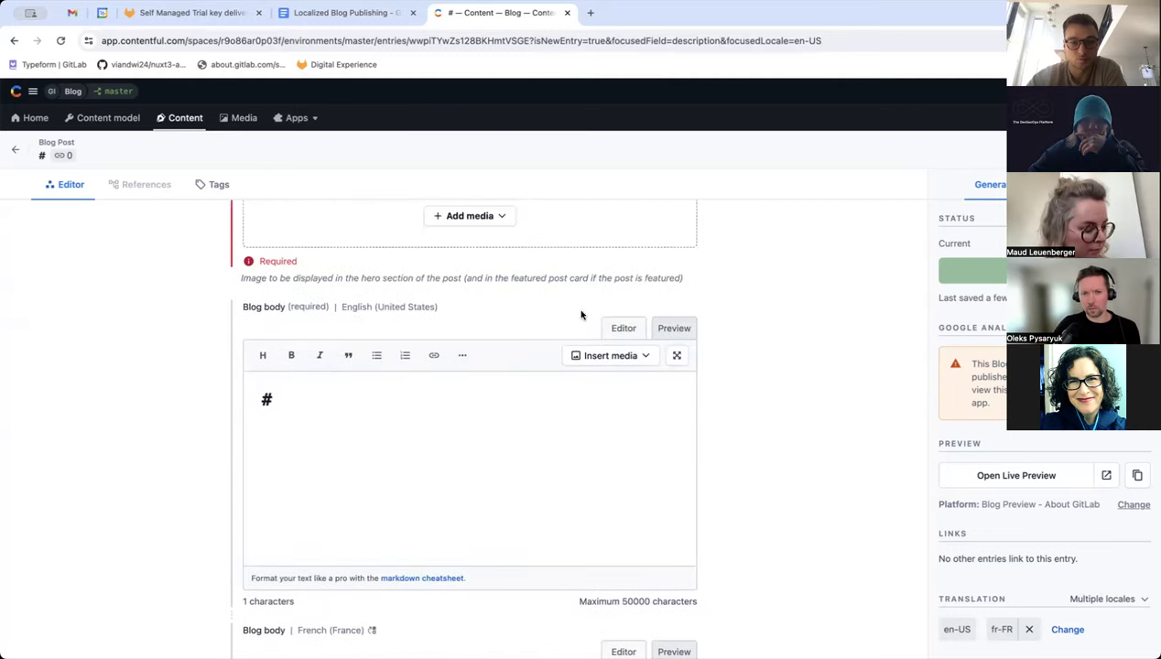
scroll(517, 434, down, 3)
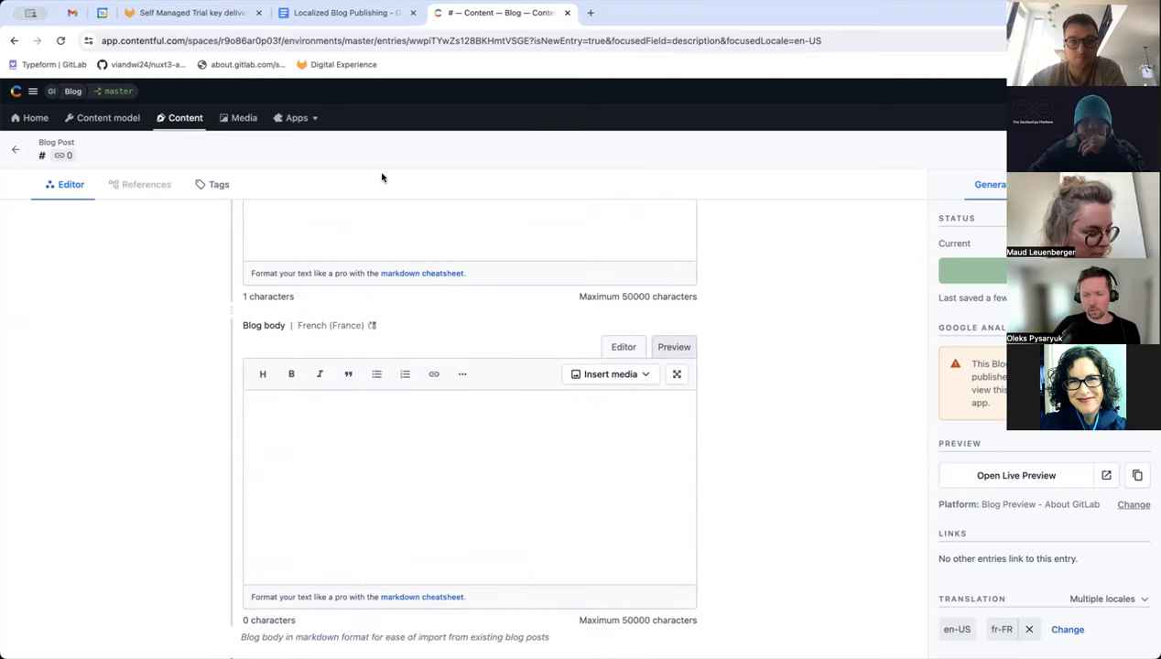